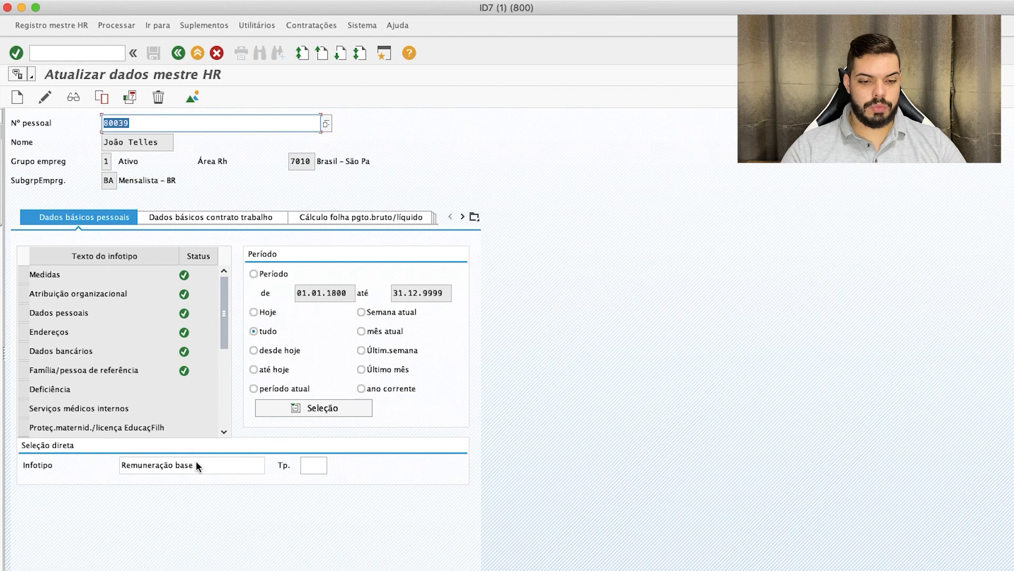
# Open the employee's Remuneração base (infotype 8) list and examine the salary amounts for the 2020 periods.
pyautogui.write('8')
pyautogui.press('Return')
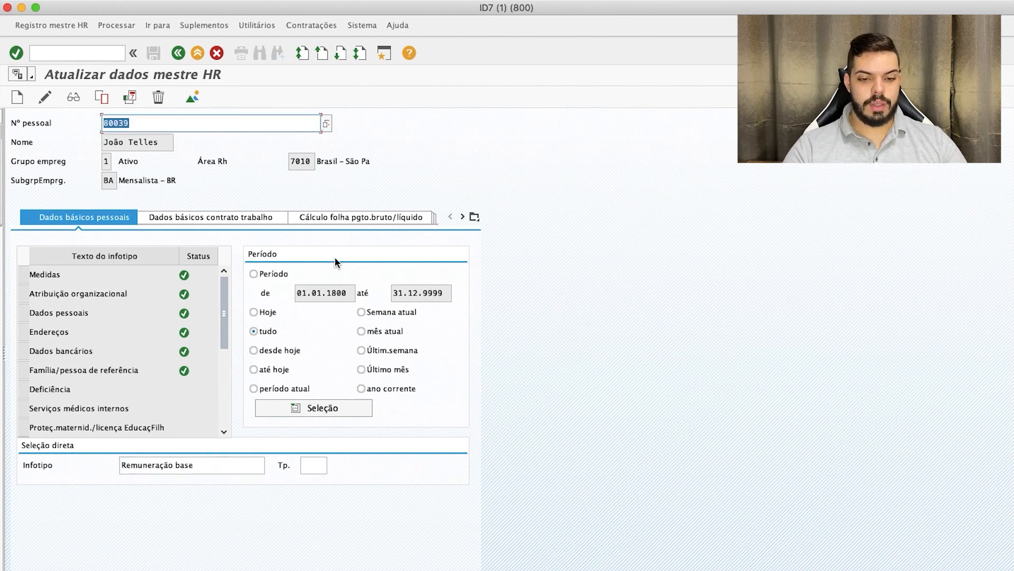
pyautogui.click(192, 97)
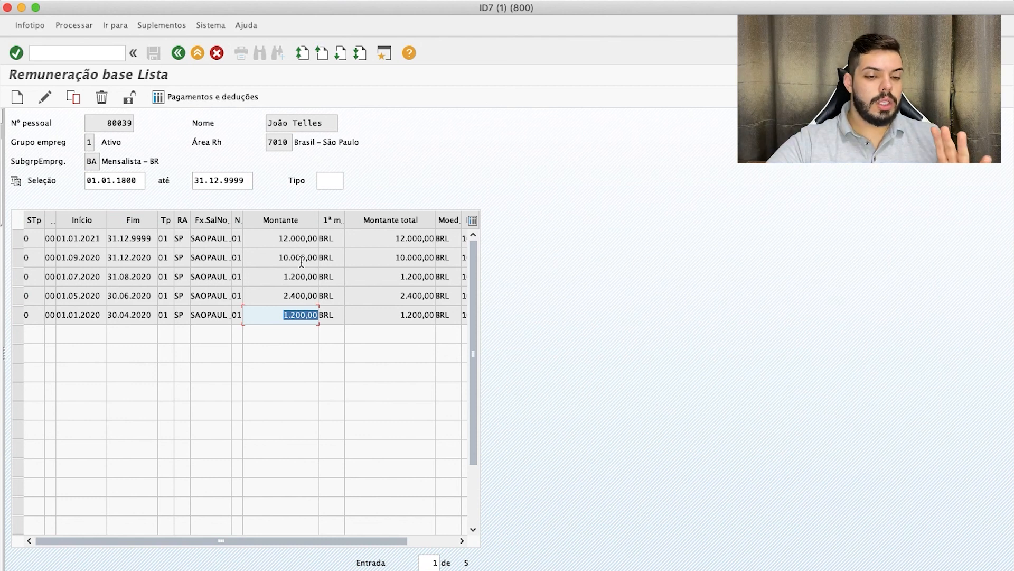
pyautogui.moveTo(282, 272); pyautogui.dragTo(314, 273)
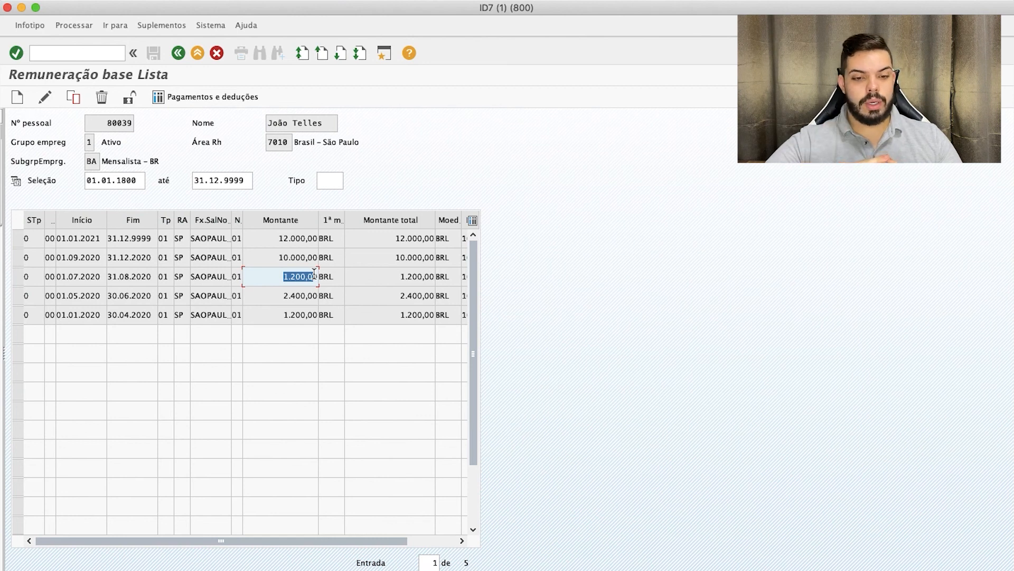
pyautogui.moveTo(282, 296); pyautogui.dragTo(315, 296)
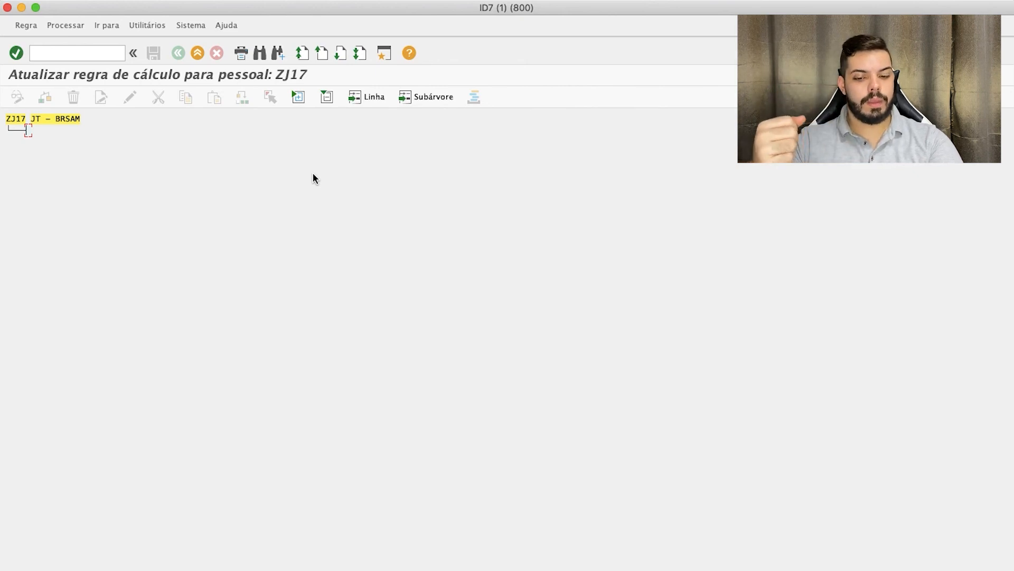
# Set up rule ZJ17's structure with the employee subgroup grouping * and a **** wage type node one level below.
pyautogui.click(29, 130)
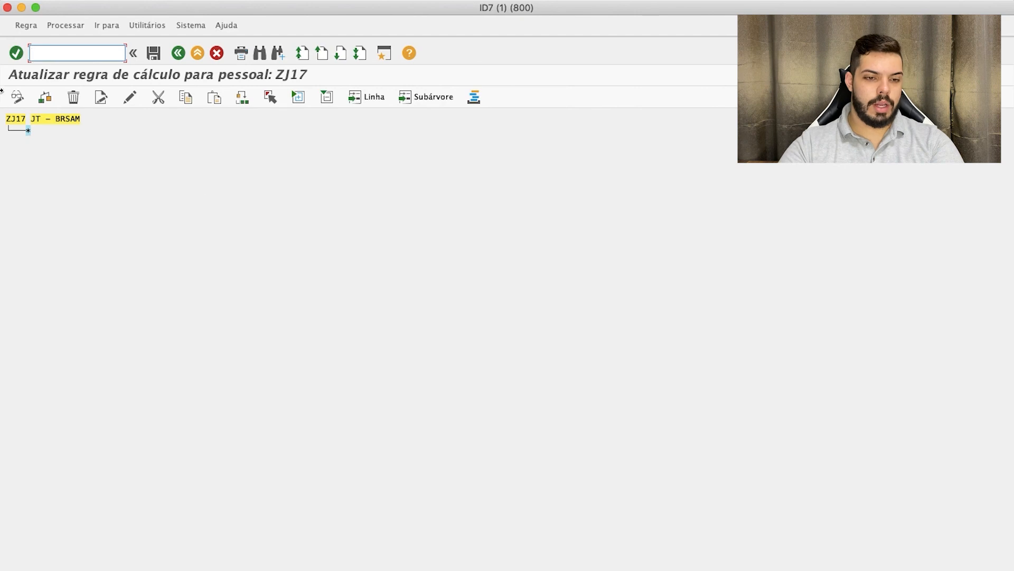
pyautogui.click(99, 96)
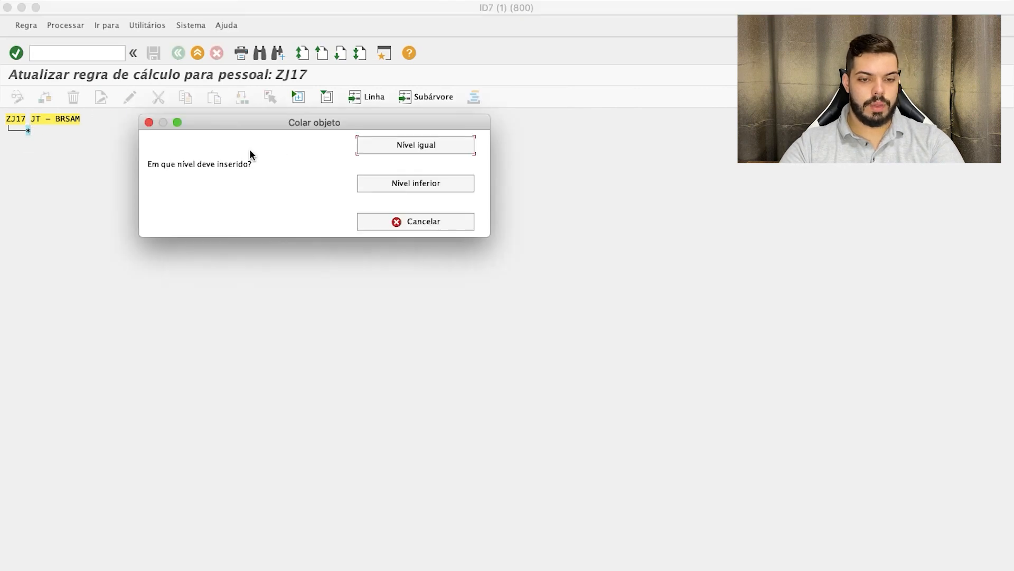
pyautogui.click(396, 189)
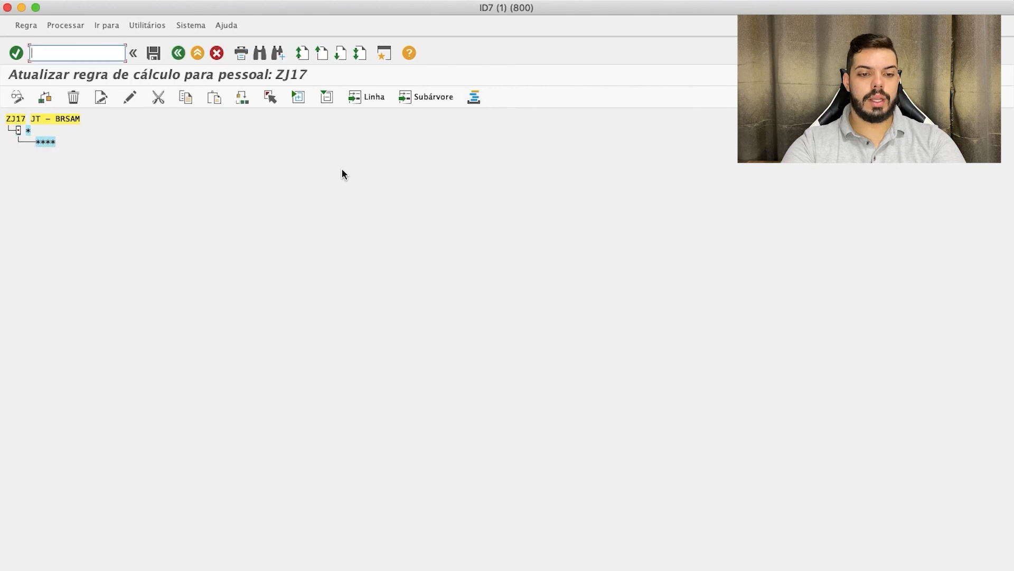
# Add the operations BRSAM= and ADDWT&0001 one level below the **** node of rule ZJ17.
pyautogui.click(100, 96)
pyautogui.click(391, 182)
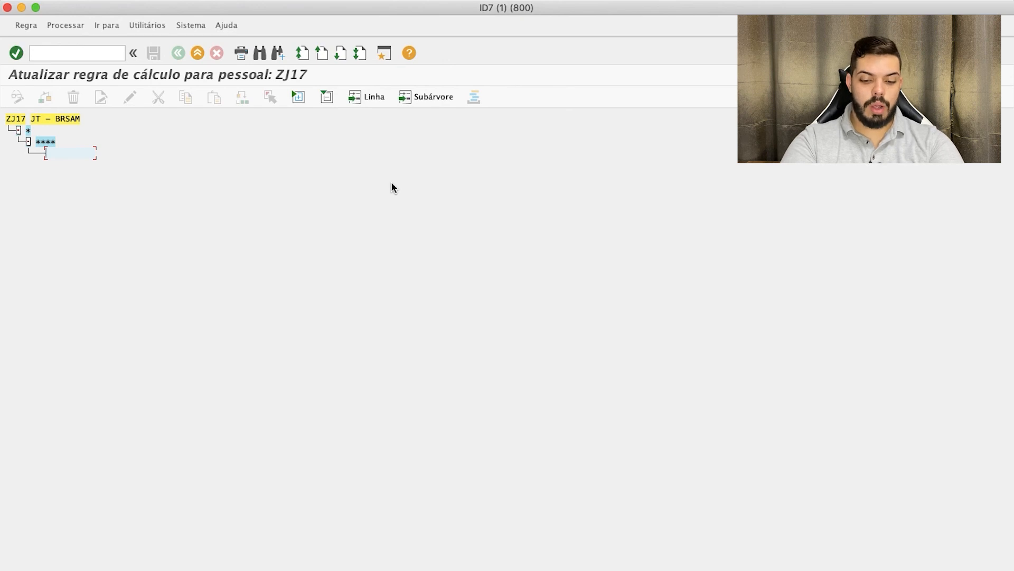
pyautogui.write('BRSAM')
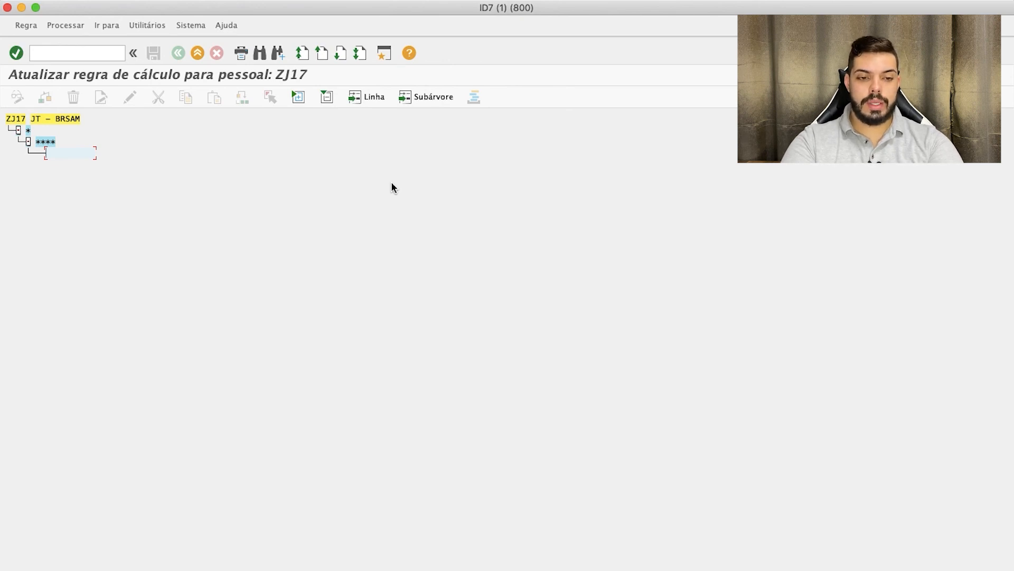
pyautogui.write('=')
pyautogui.press('Return')
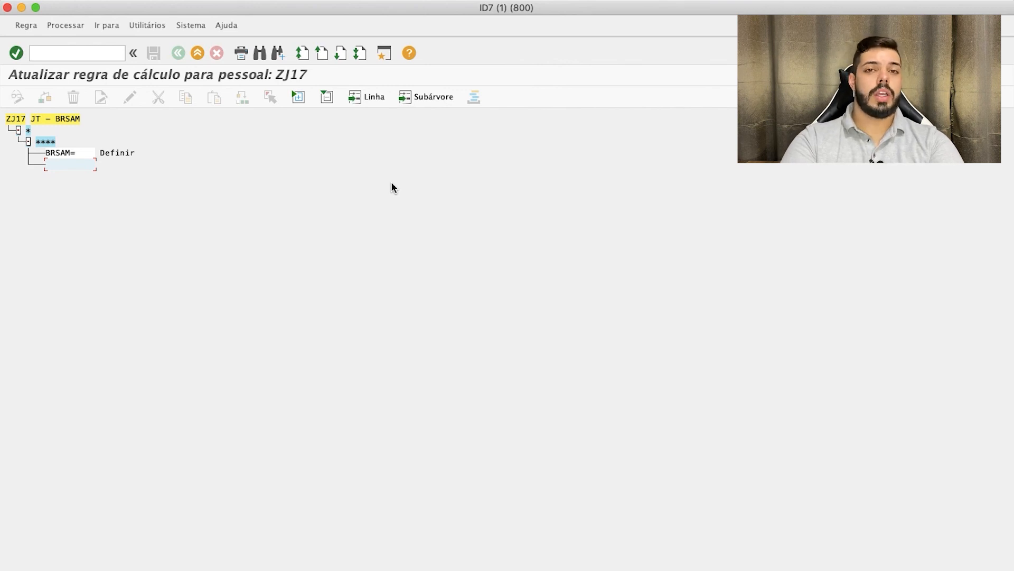
pyautogui.write('ADDWT&')
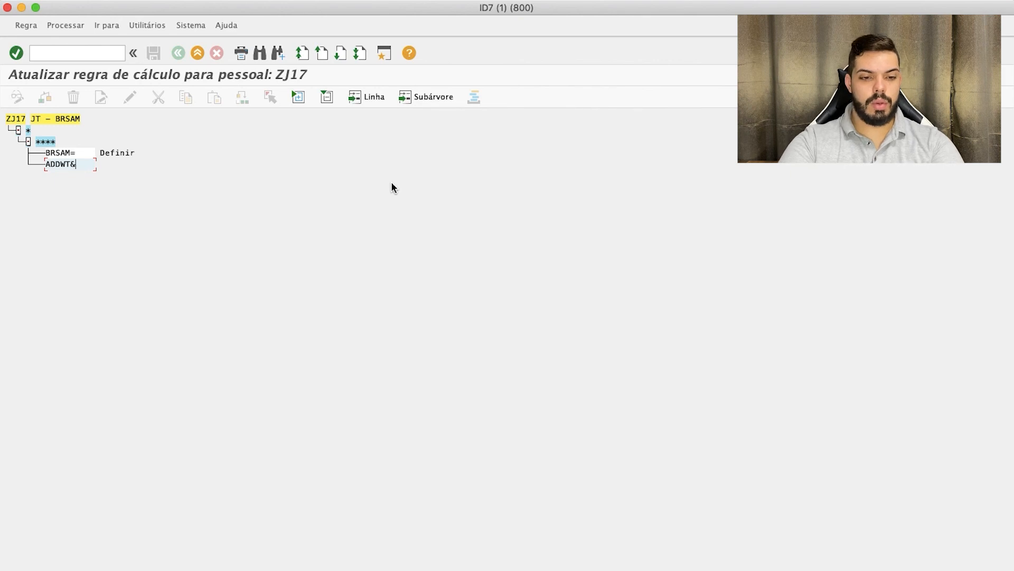
pyautogui.write('0001')
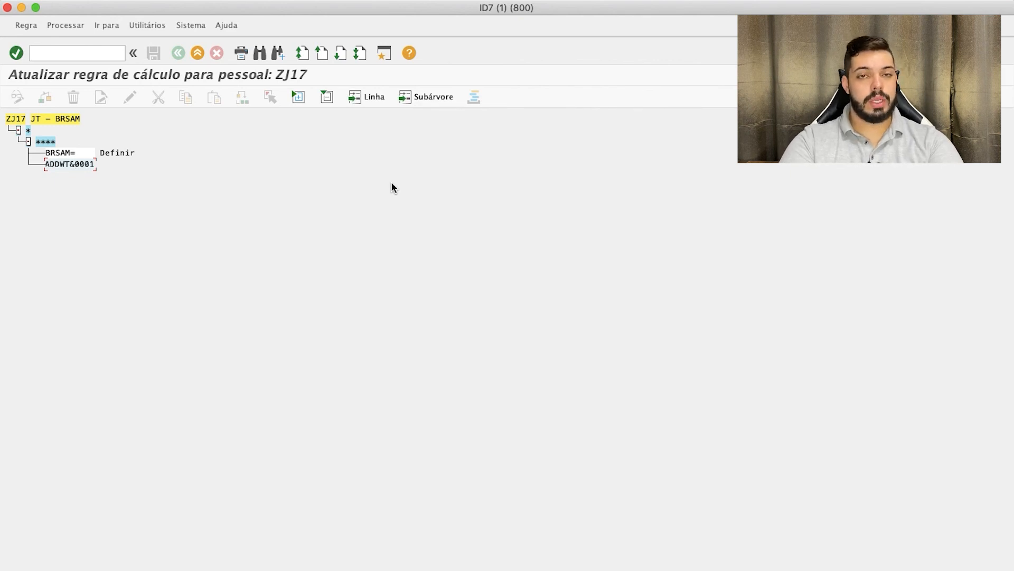
pyautogui.press('Return')
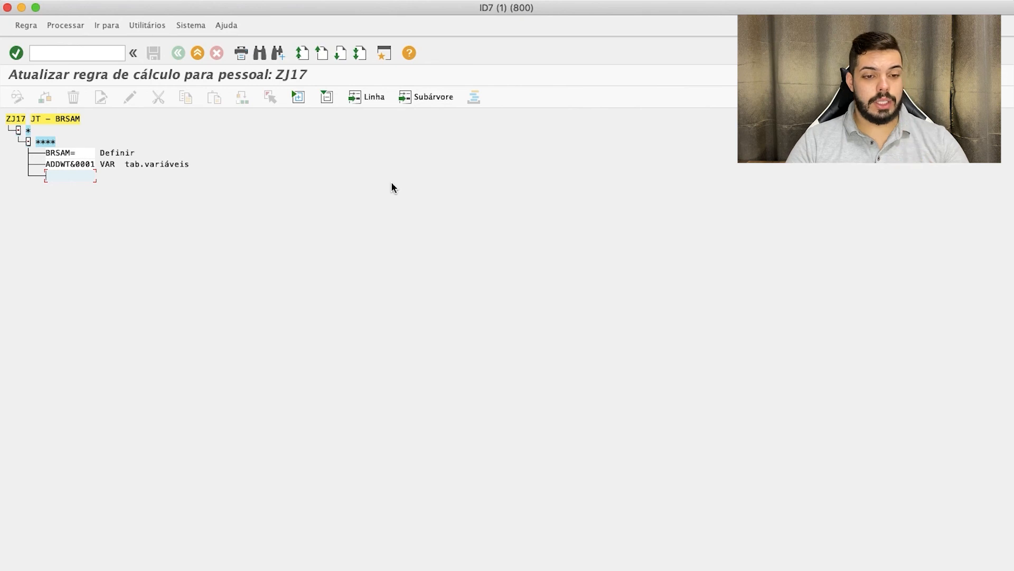
# Append the operations BRSAM=05 and ADDWT&0002 below ADDWT&0001 in rule ZJ17.
pyautogui.write('BRSAN')
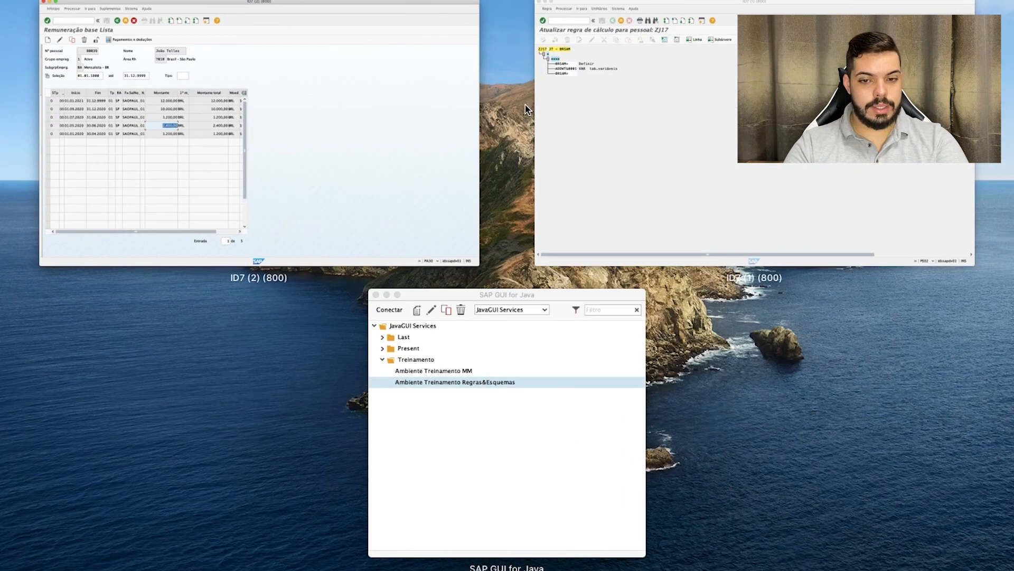
pyautogui.click(592, 107)
pyautogui.write('=05')
pyautogui.press('Return')
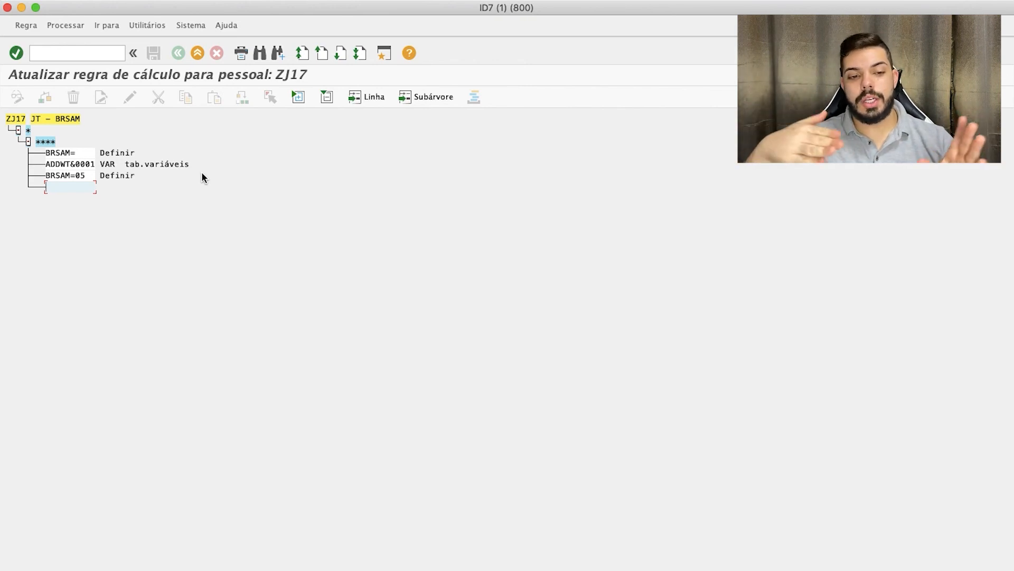
pyautogui.write('ADDWT&')
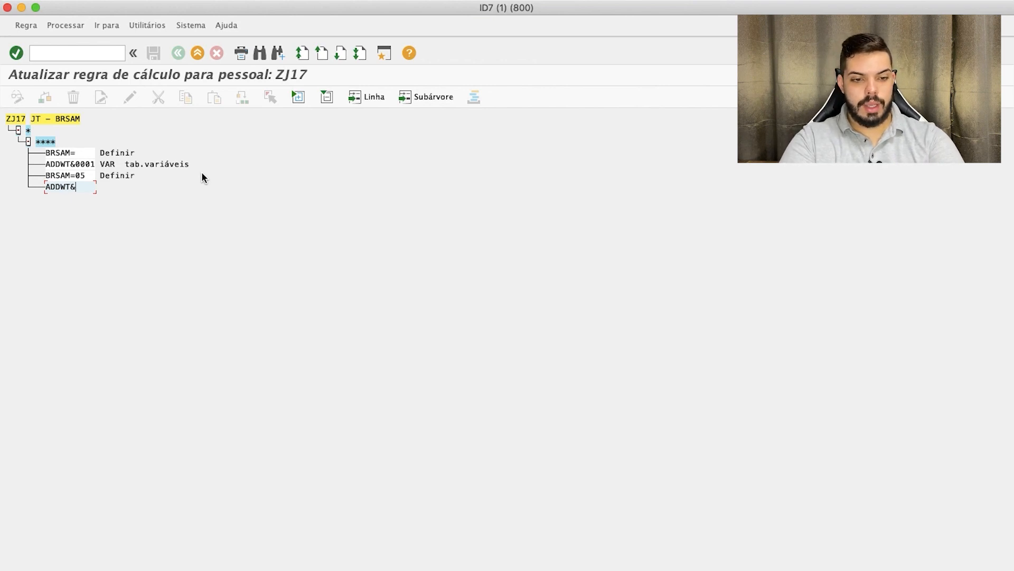
pyautogui.write('0002')
pyautogui.press('Return')
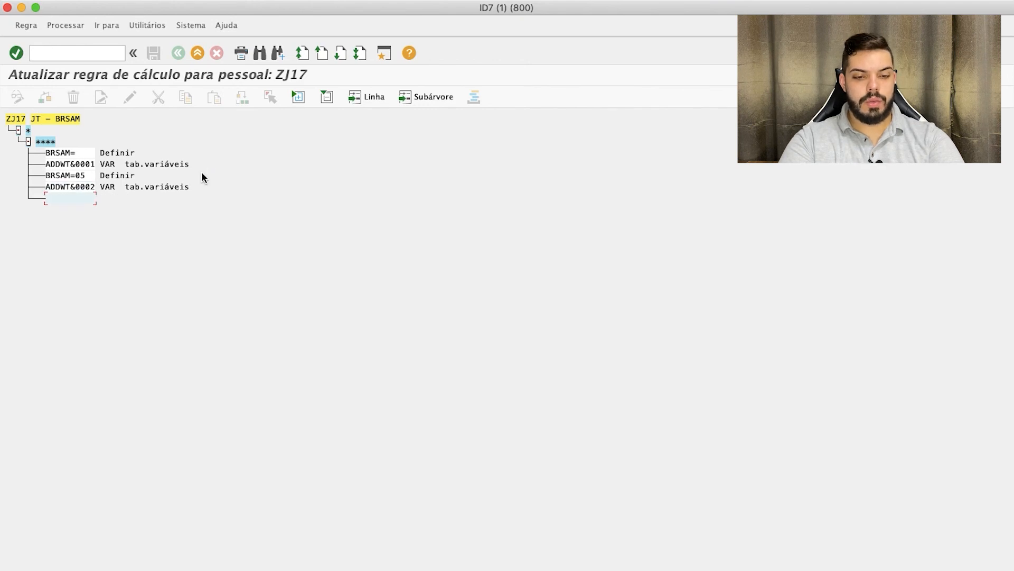
# Check the employee's salary periods and append the operations BRSAM=09 and ADDWT&0003 as the last lines of rule ZJ17.
pyautogui.write('BRSAM')
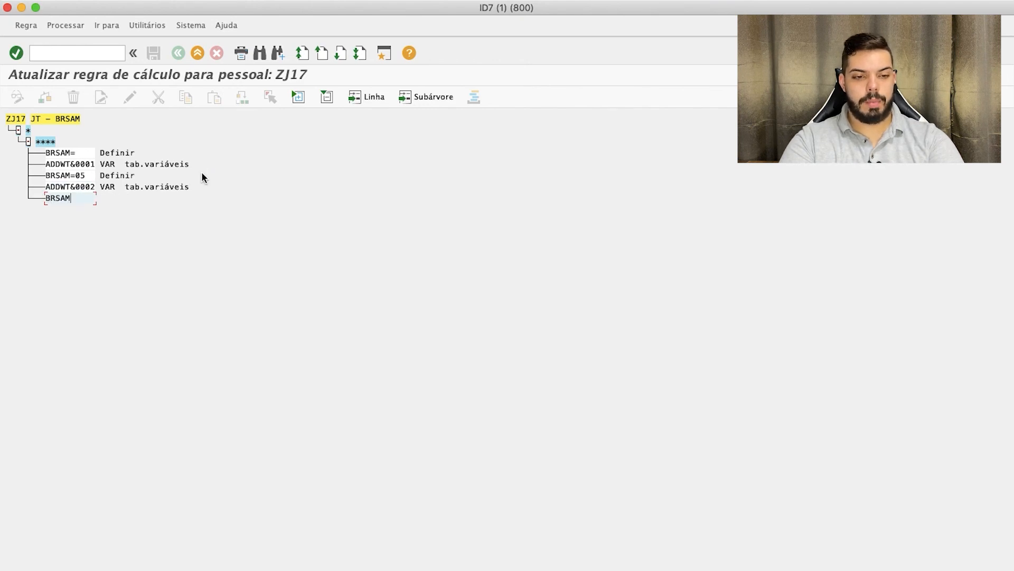
pyautogui.write('=')
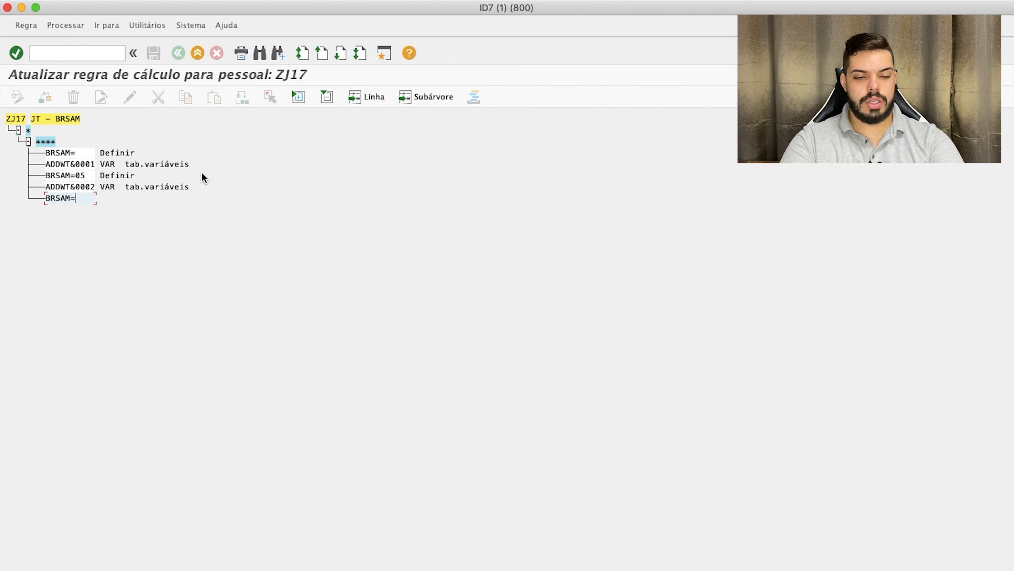
pyautogui.hotkey('ctrl', 'Up')
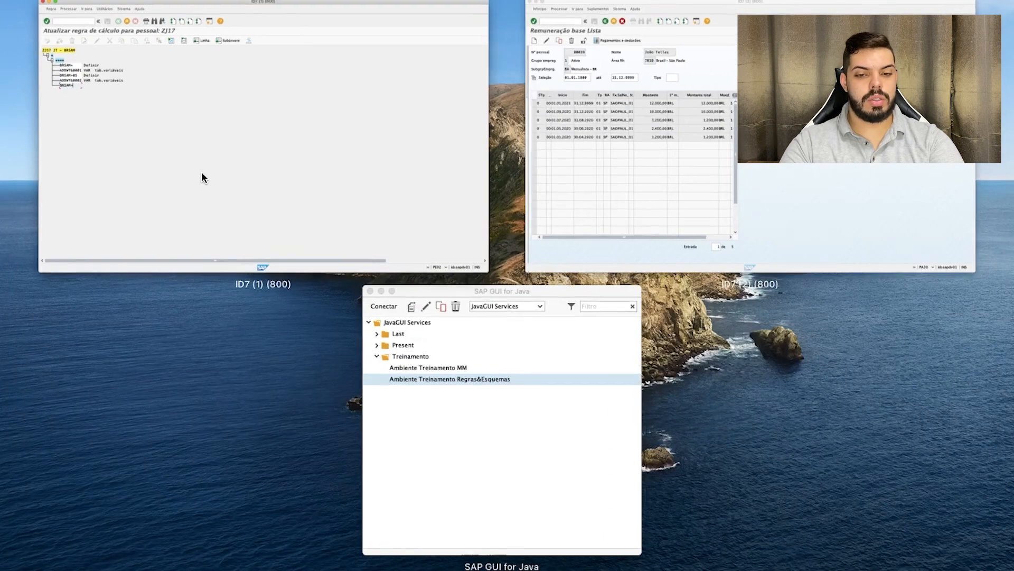
pyautogui.click(715, 158)
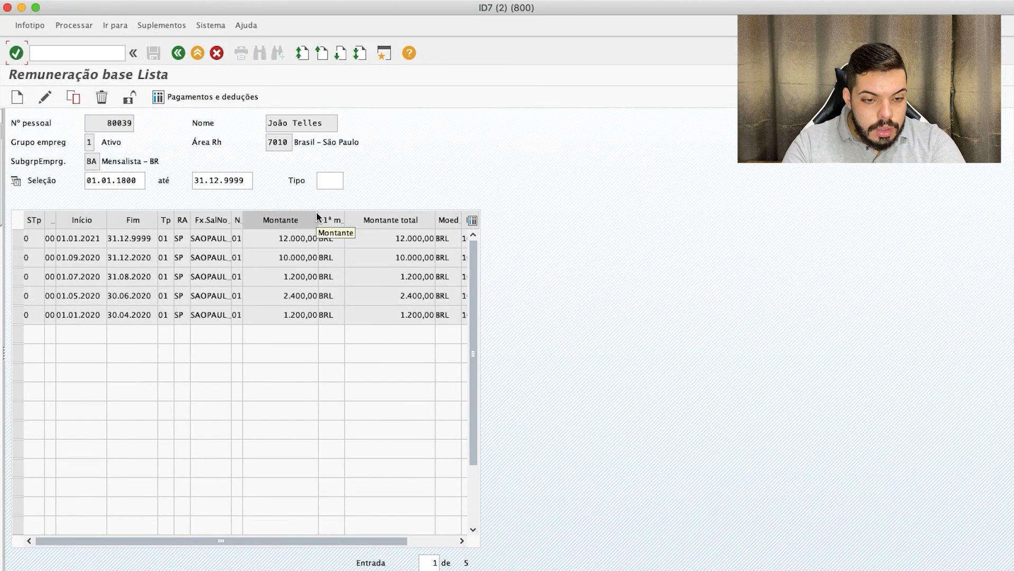
pyautogui.hotkey('ctrl', 'Up')
pyautogui.click(681, 119)
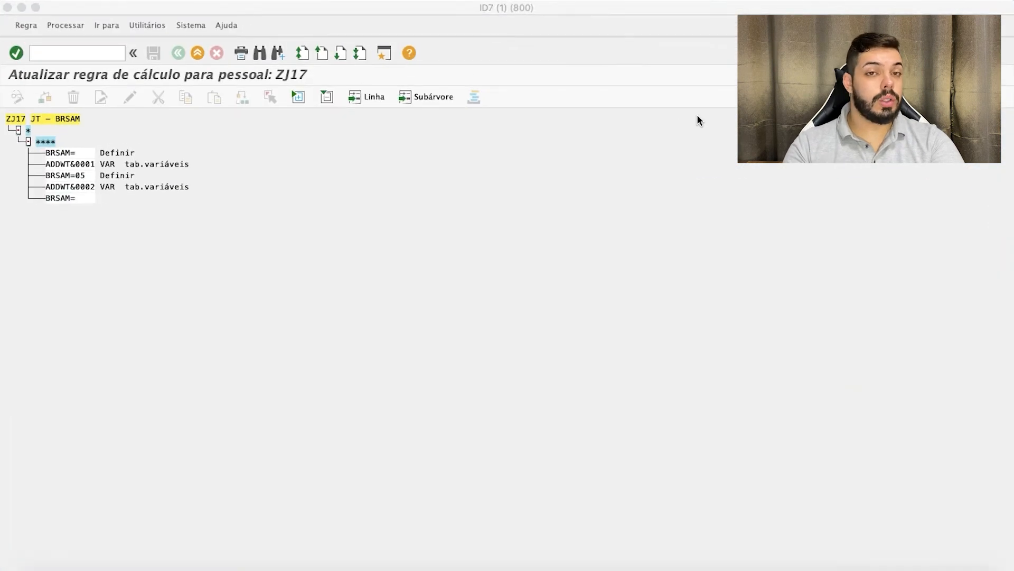
pyautogui.write('09')
pyautogui.press('Return')
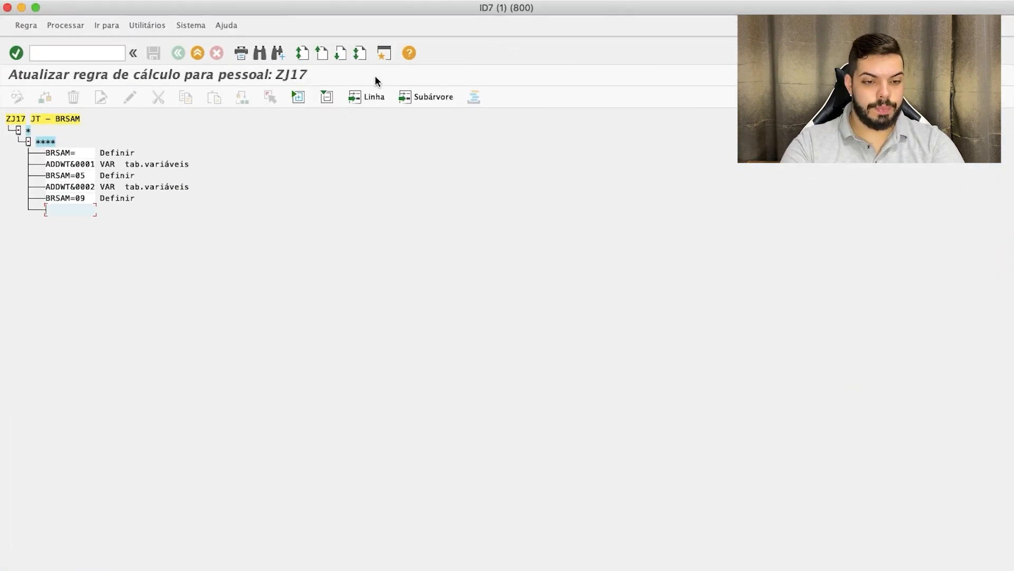
pyautogui.write('ADDWT&')
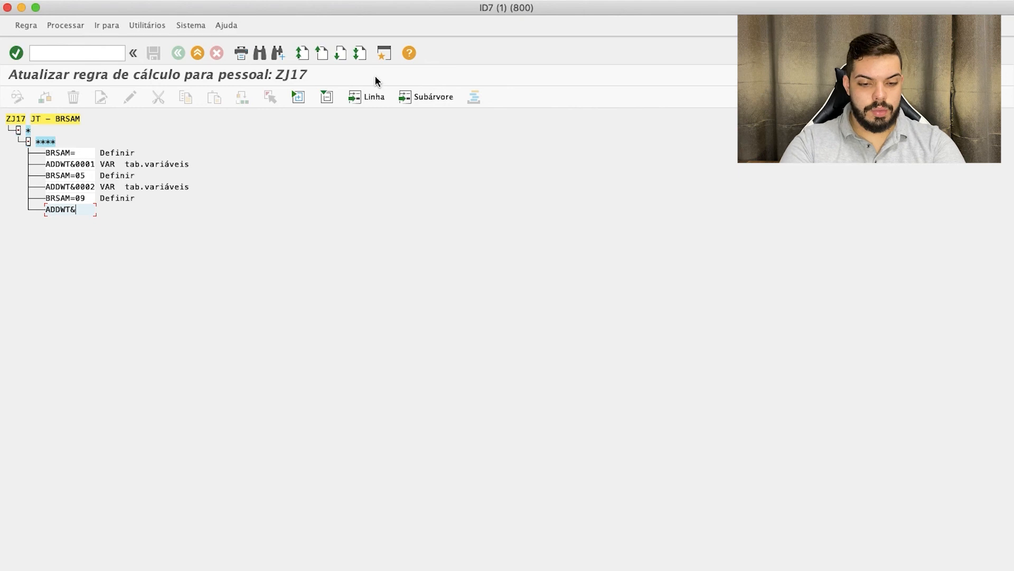
pyautogui.write('0003')
pyautogui.press('Return')
pyautogui.press('Return')
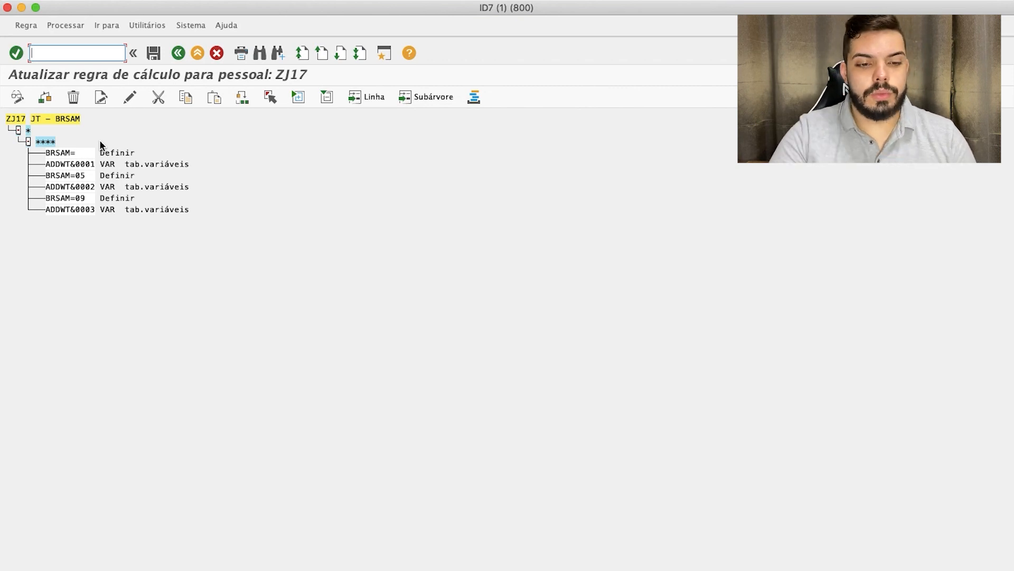
# Save rule ZJ17 to the proposed customizing order JT_Alterações and return to the rule's initial screen.
pyautogui.click(153, 53)
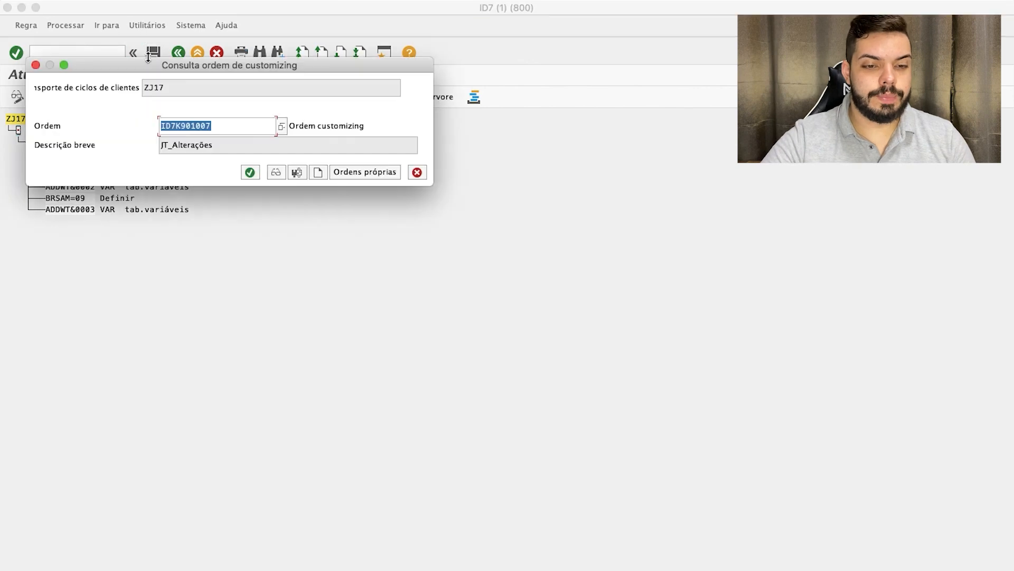
pyautogui.click(251, 172)
pyautogui.press('F3')
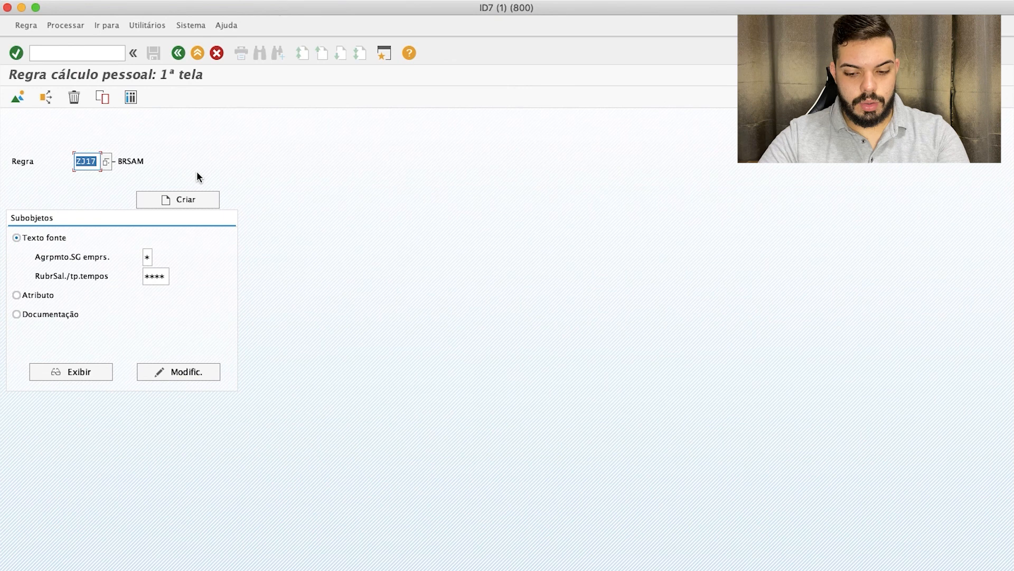
# Start transaction PE01 and open the source text of schema ZRT0 for modification.
pyautogui.click(75, 56)
pyautogui.write('/npe')
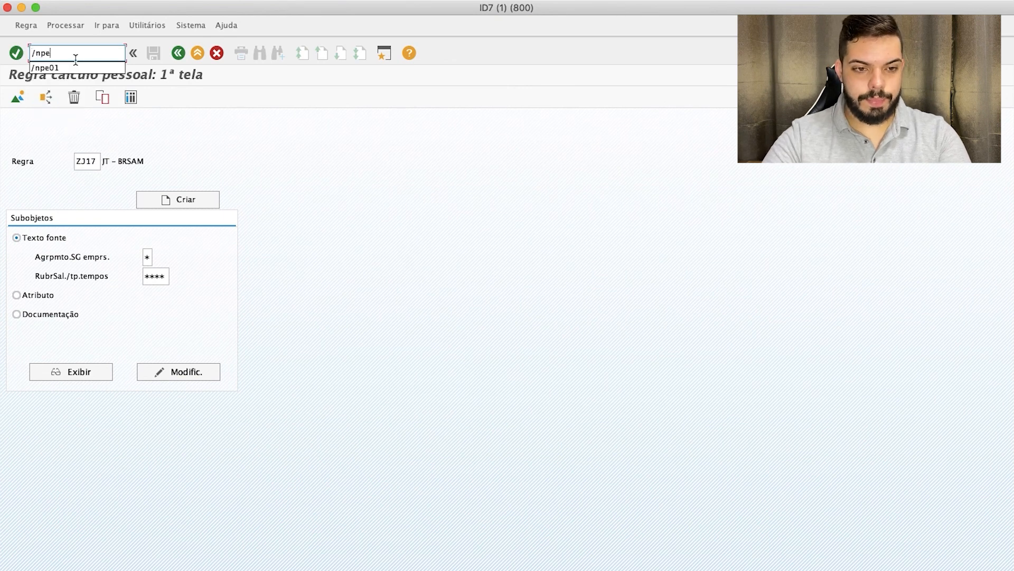
pyautogui.write('01')
pyautogui.press('Return')
pyautogui.write('ZRT0')
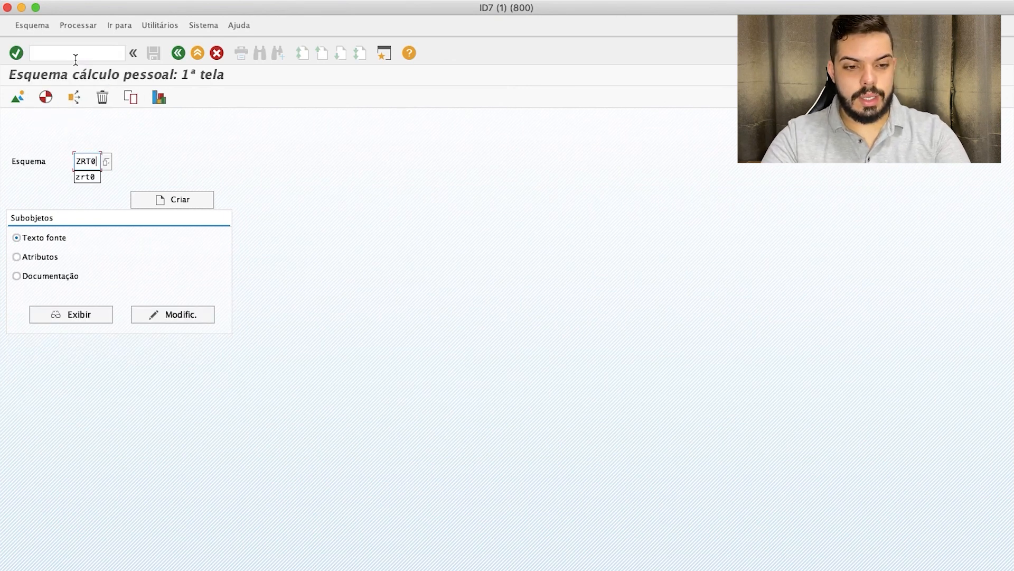
pyautogui.press('Return')
pyautogui.click(152, 314)
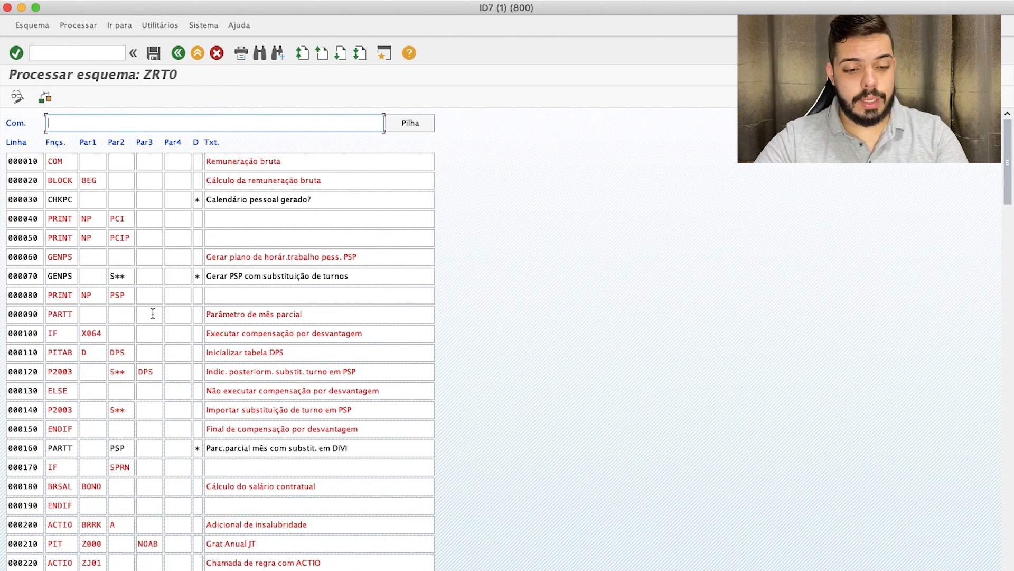
# Insert a line below the PIT ZJ16 line in schema ZRT0 that calls rule ZJ17 with function ACTIO.
pyautogui.scroll(-3, 153, 314)
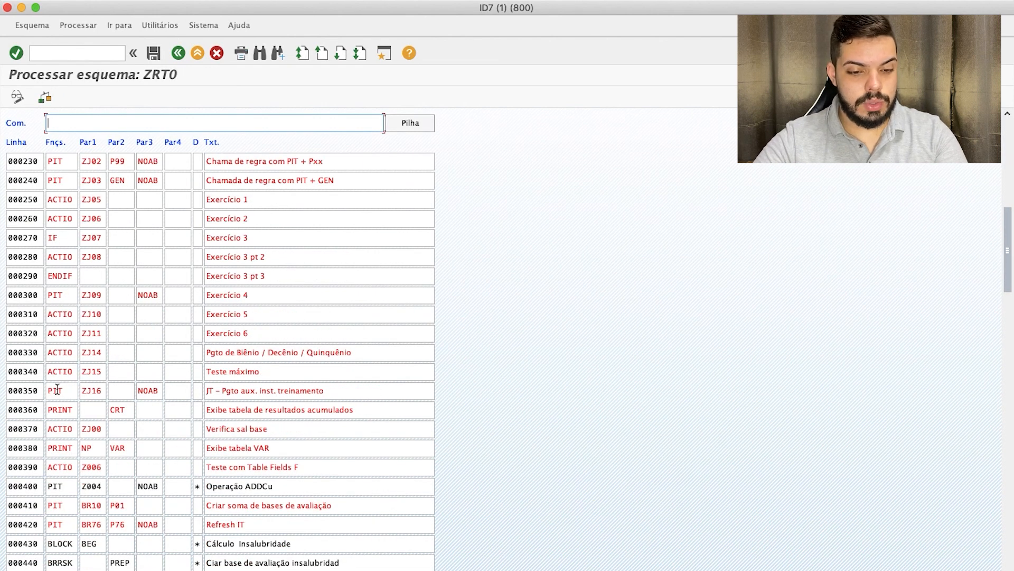
pyautogui.click(41, 390)
pyautogui.write('i')
pyautogui.press('Return')
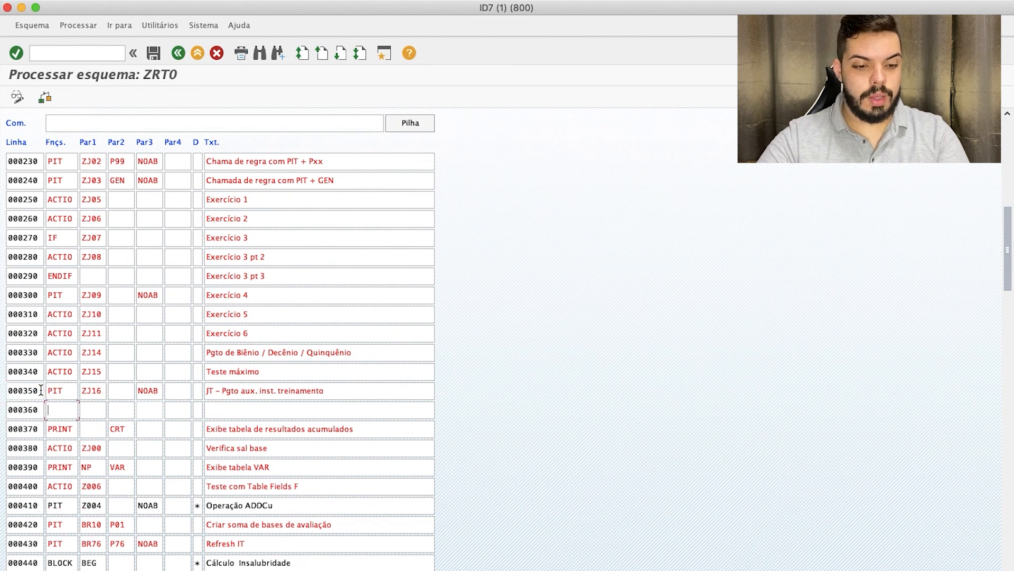
pyautogui.write('ACTIO')
pyautogui.press('Tab')
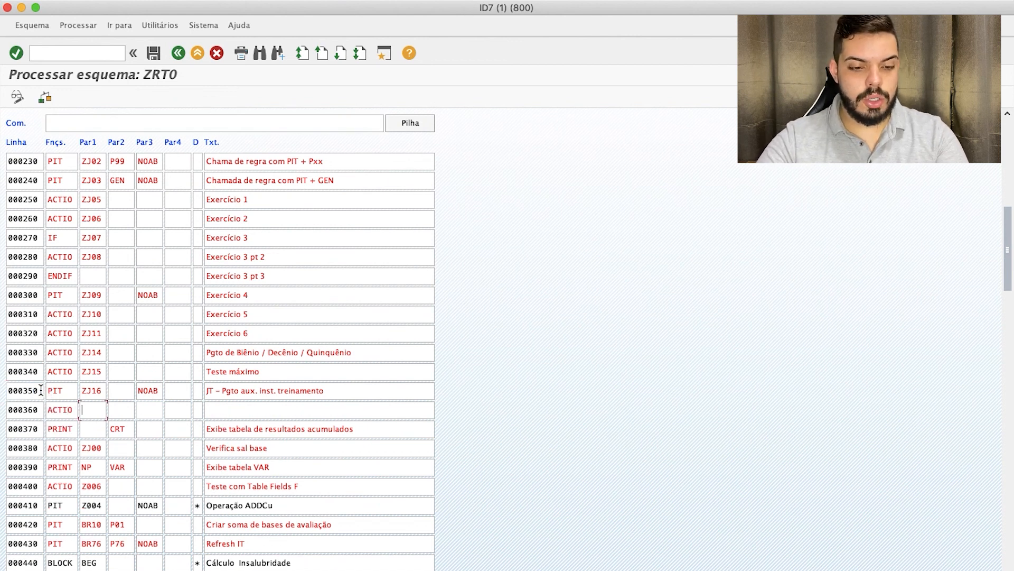
pyautogui.write('ZJ17')
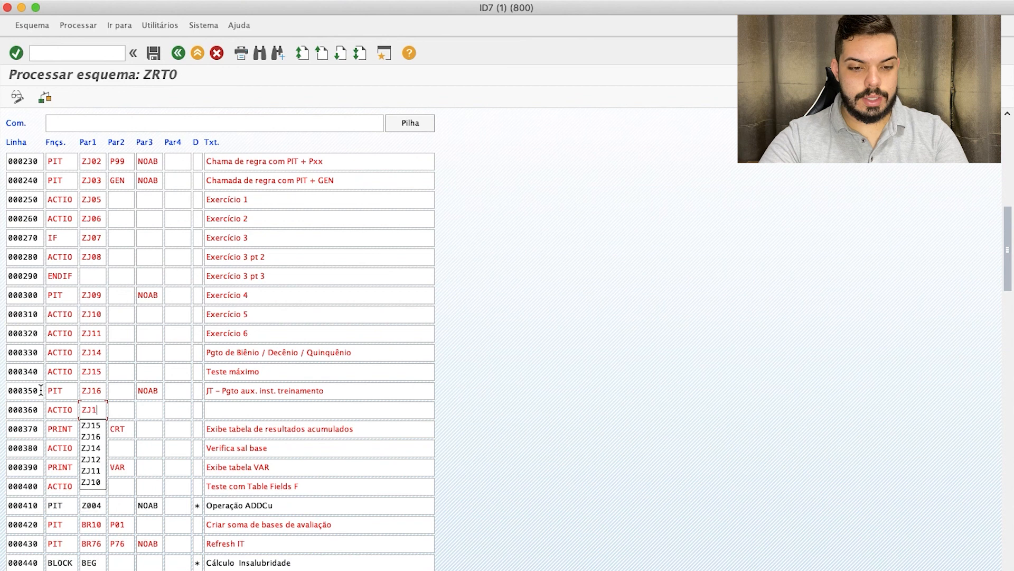
# Describe the ACTIO ZJ17 line as "JT - BRSAM" and save the schema to the proposed customizing order JT_Alterações.
pyautogui.press('Tab')
pyautogui.press('Tab')
pyautogui.press('Tab')
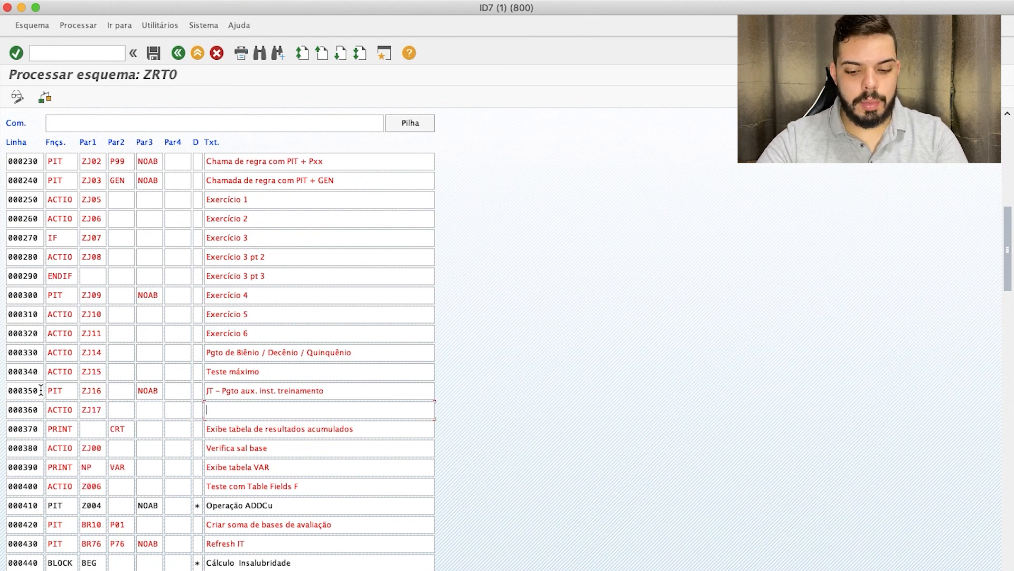
pyautogui.write('JT - BRSAM')
pyautogui.hotkey('ctrl', 's')
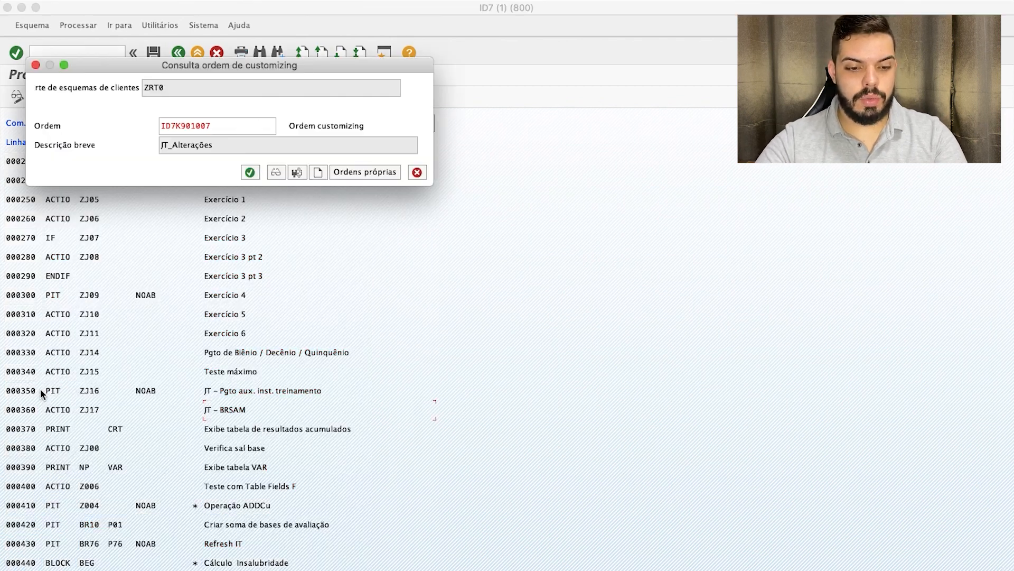
pyautogui.press('Return')
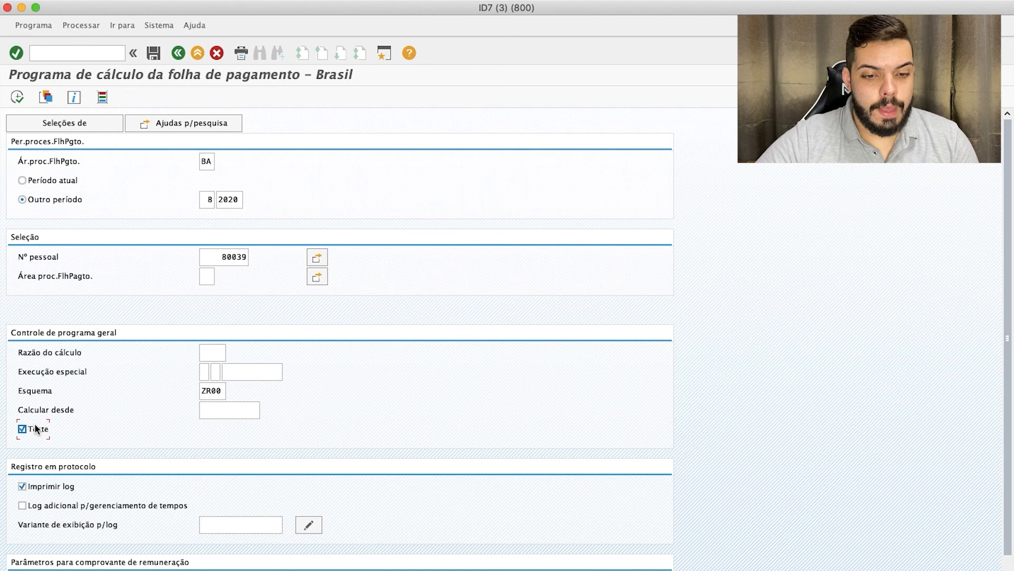
# Run the test payroll for period 08/2020 with schema ZR00 and expand the log to the employee's 08/2020 calculation.
pyautogui.moveTo(203, 200); pyautogui.dragTo(245, 198)
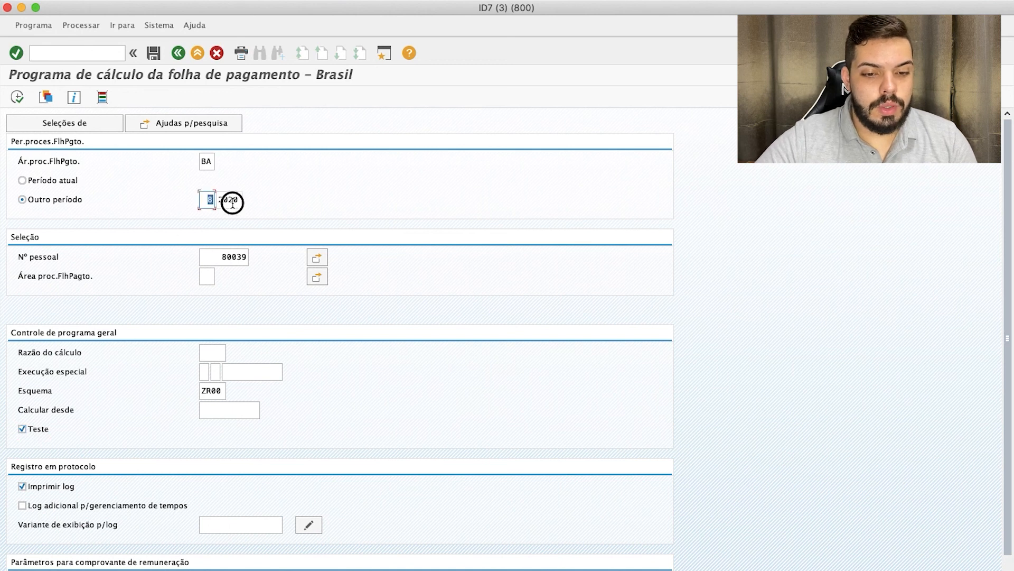
pyautogui.press('Tab')
pyautogui.press('Tab')
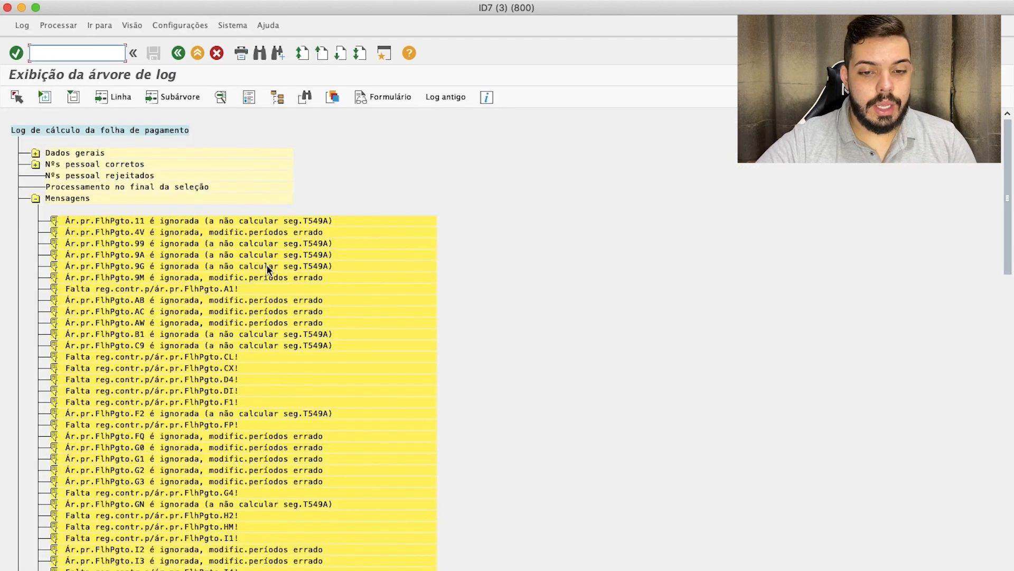
pyautogui.click(35, 198)
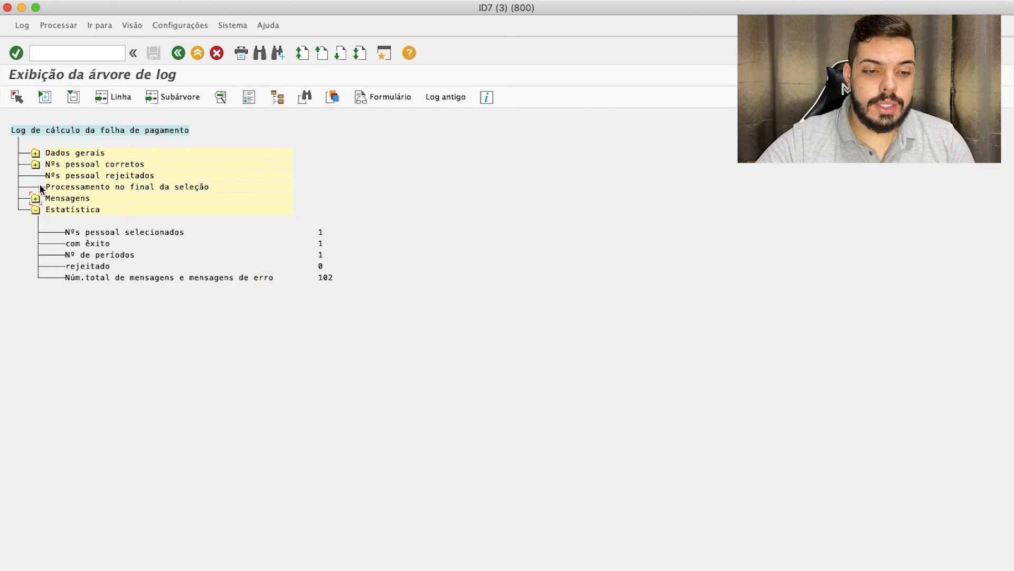
pyautogui.click(35, 165)
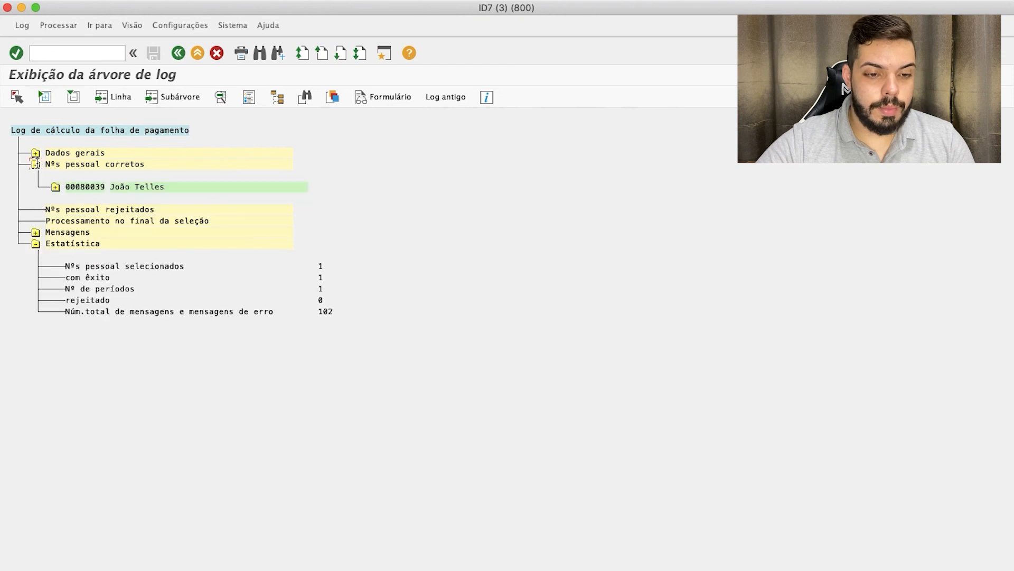
pyautogui.click(55, 187)
pyautogui.click(76, 211)
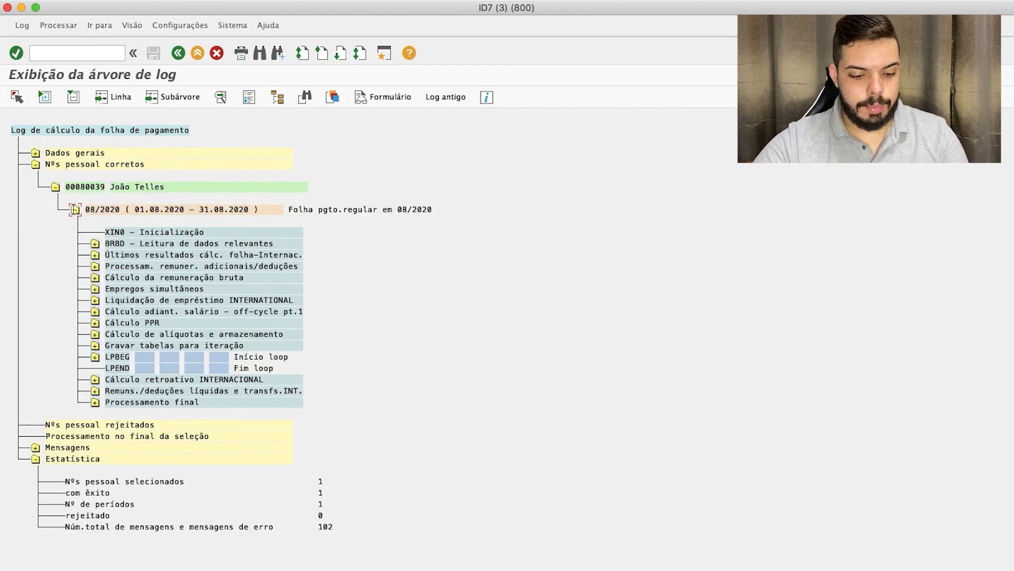
# Search the whole log hierarchy for zj17 and expand the processing node of the ACTIO ZJ17 entry.
pyautogui.hotkey('ctrl', 'f')
pyautogui.write('zj17')
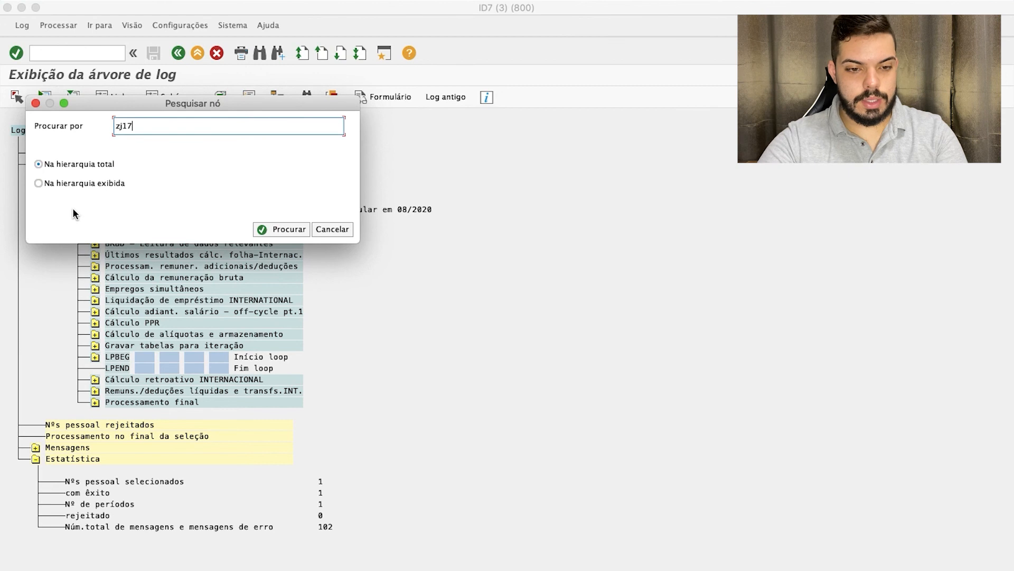
pyautogui.press('Return')
pyautogui.moveTo(255, 176); pyautogui.dragTo(281, 176)
pyautogui.click(115, 176)
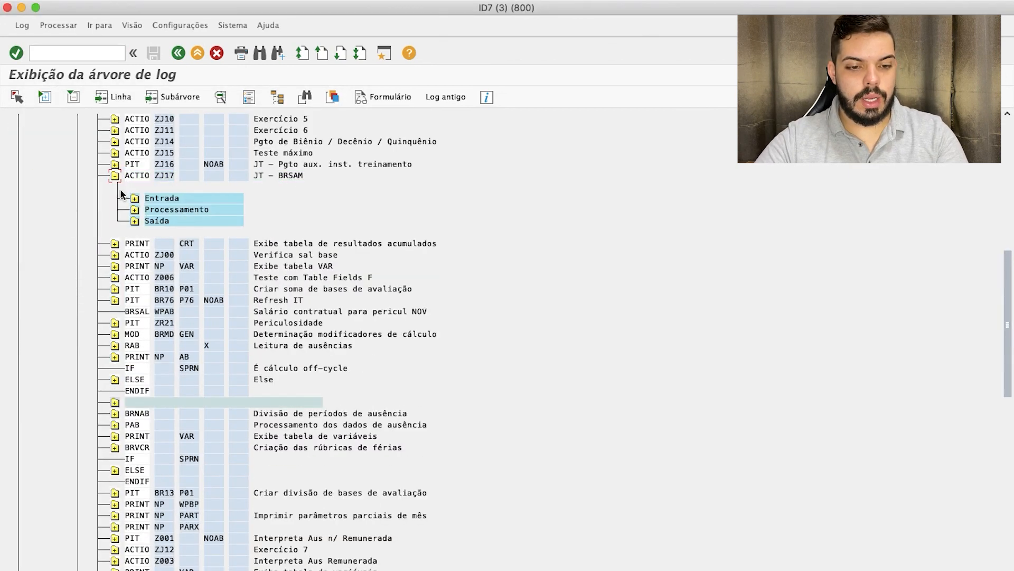
pyautogui.click(135, 209)
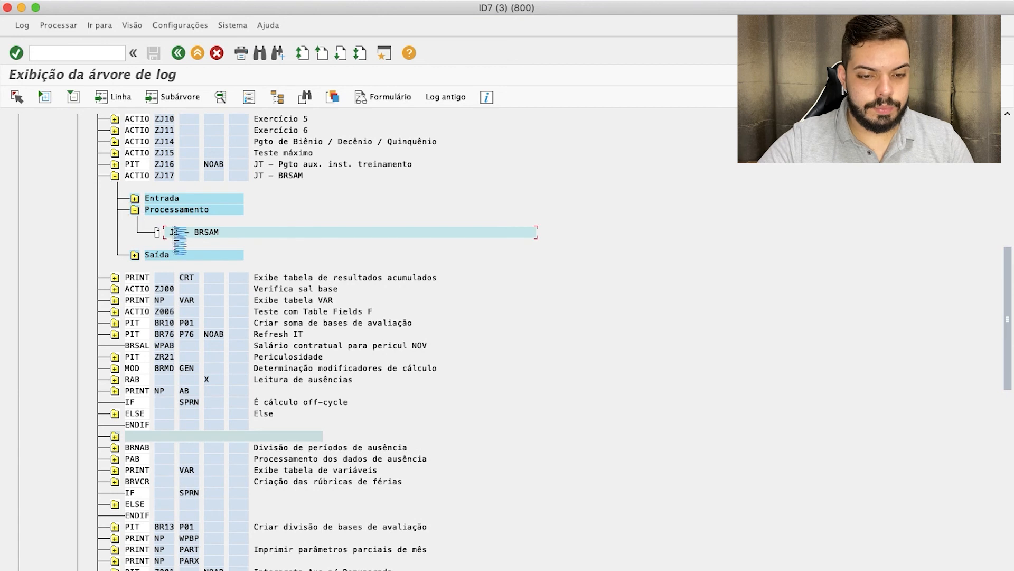
# Open the detailed JT - BRSAM processing log and review the definition of rule ZJ17 from BRSAM= to ADDWT&0003.
pyautogui.doubleClick(174, 232)
pyautogui.doubleClick(56, 130)
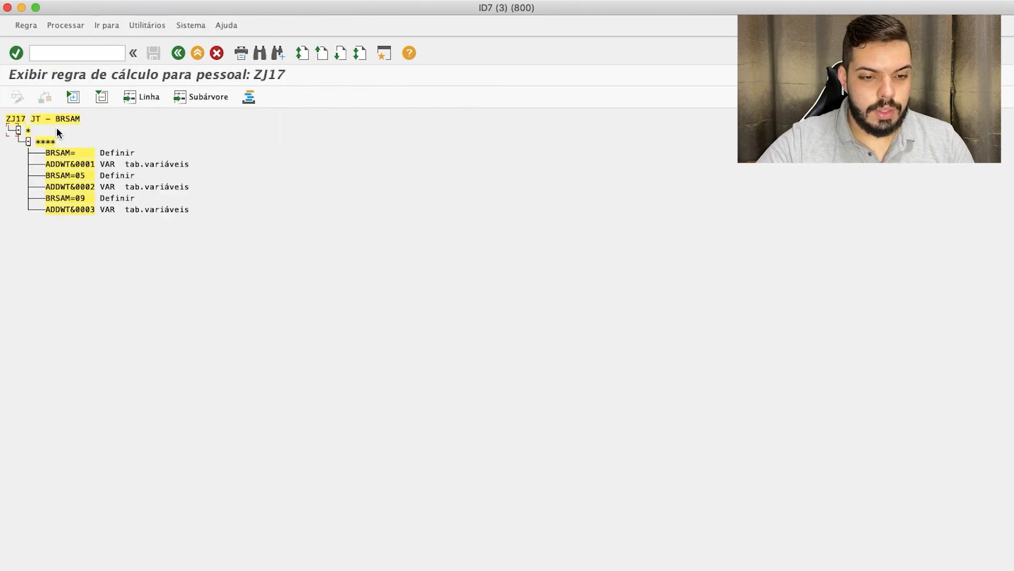
pyautogui.moveTo(51, 153); pyautogui.dragTo(75, 200)
pyautogui.click(75, 208)
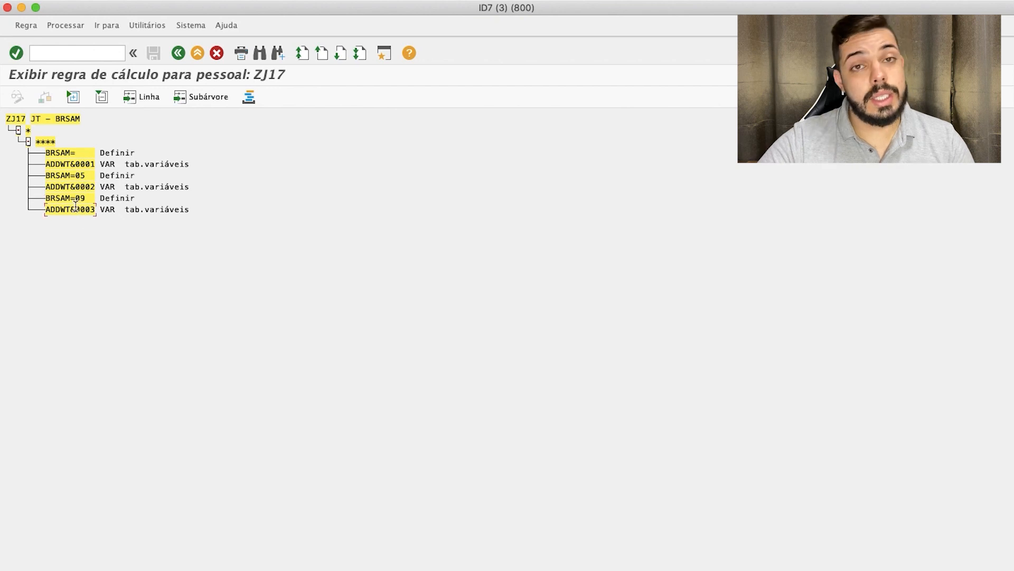
pyautogui.press('F3')
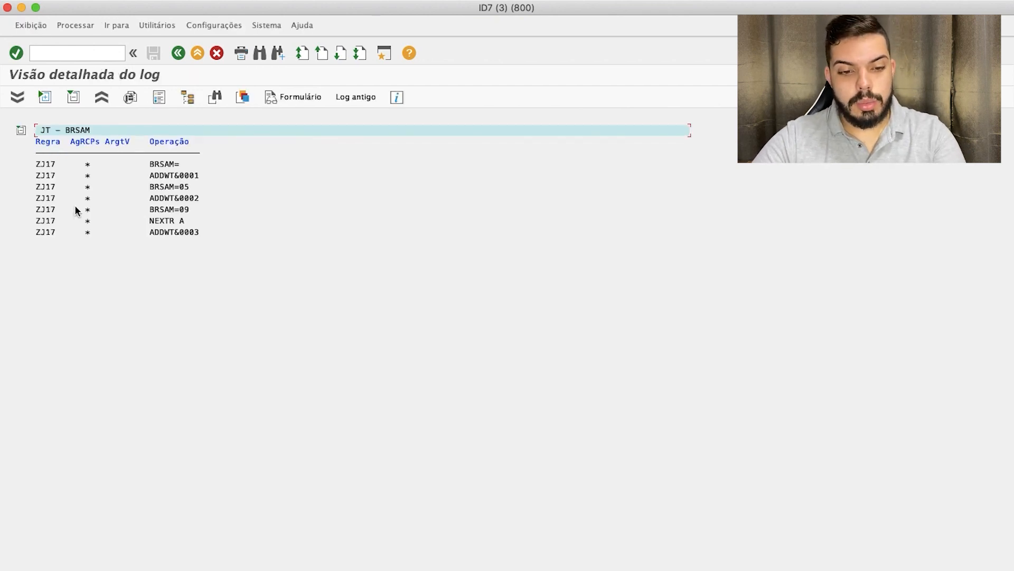
# Review which operations fill variables 0001, 0002 and 0003 in the detailed log, and return to the log tree.
pyautogui.moveTo(180, 176); pyautogui.dragTo(199, 176)
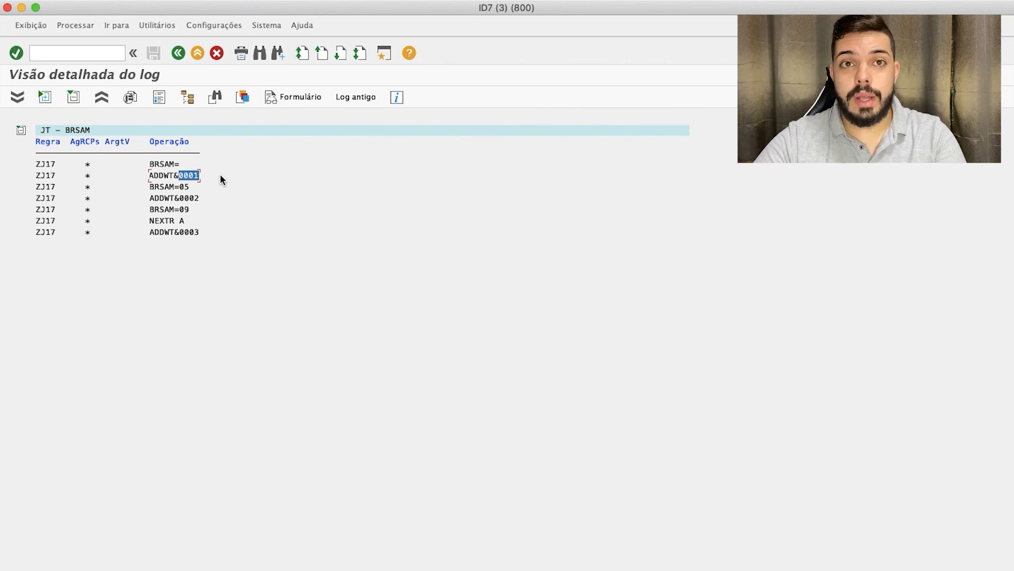
pyautogui.click(181, 188)
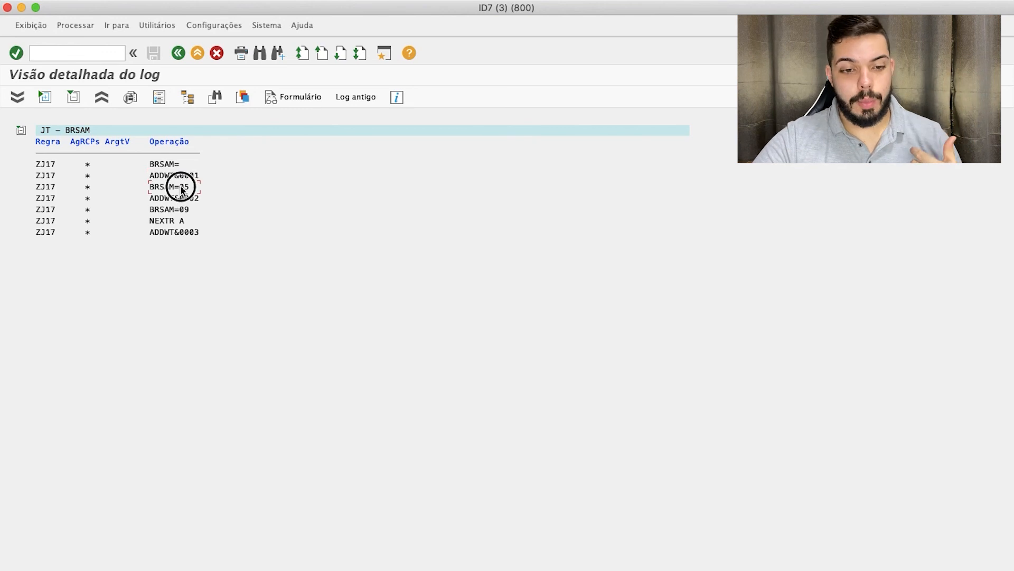
pyautogui.moveTo(179, 198); pyautogui.dragTo(199, 199)
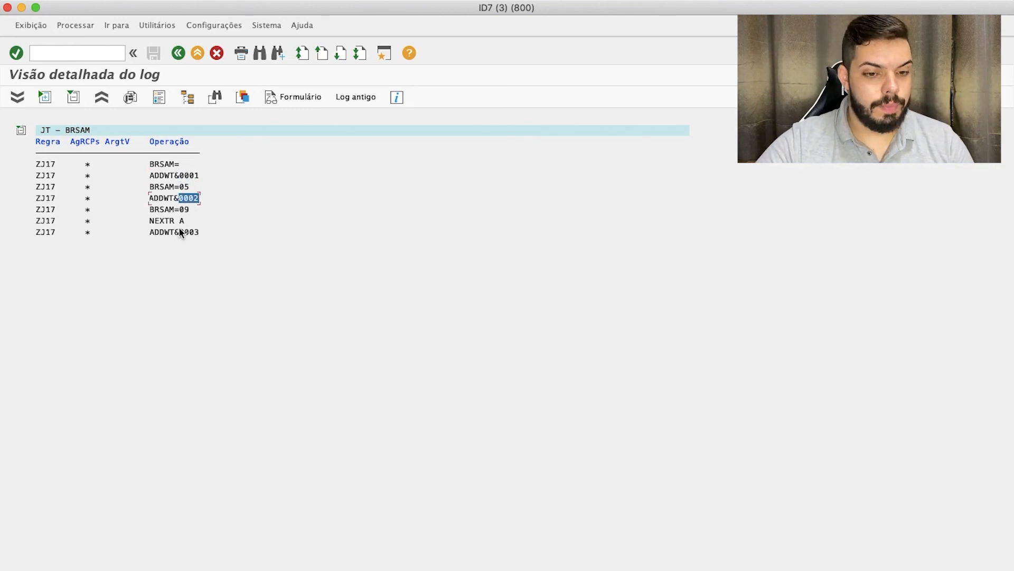
pyautogui.moveTo(180, 232); pyautogui.dragTo(200, 232)
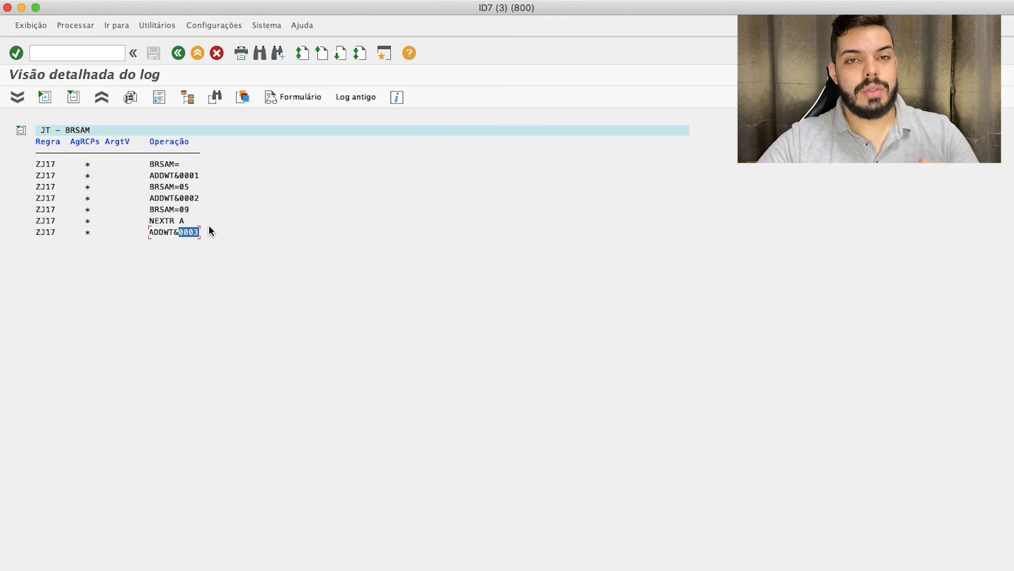
pyautogui.press('F3')
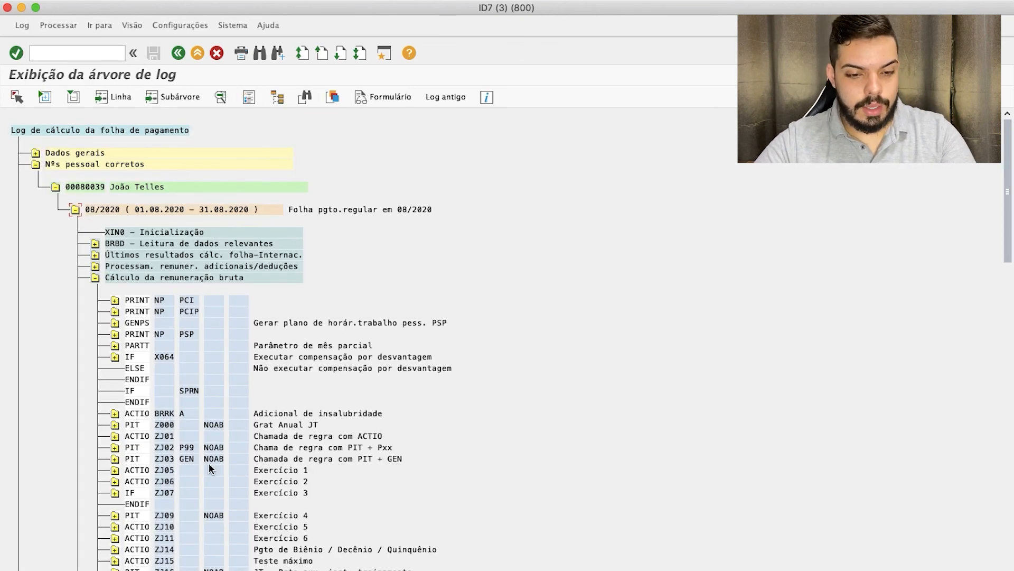
# Open the PRINT NP VAR entry below ACTIO ZJ17 and examine the amounts of variables 0001, 0002 and 0003.
pyautogui.scroll(-10, 209, 464)
pyautogui.doubleClick(183, 244)
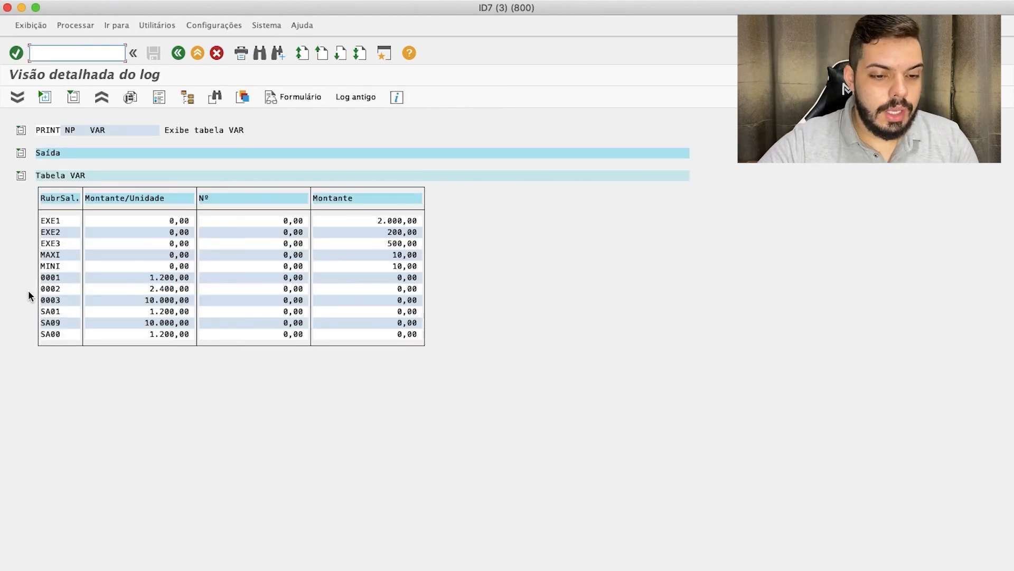
pyautogui.click(51, 288)
pyautogui.click(53, 300)
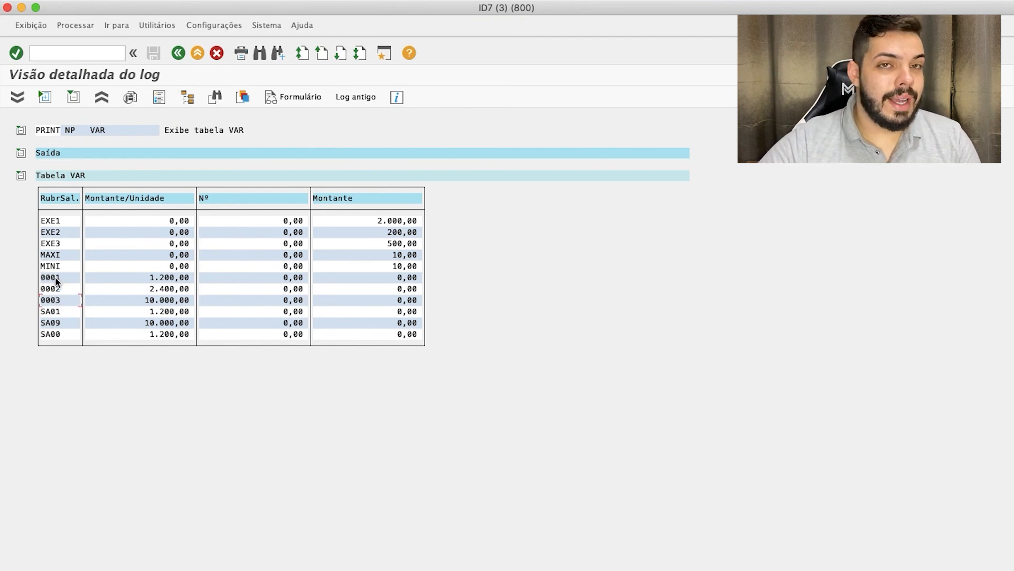
pyautogui.moveTo(144, 277); pyautogui.dragTo(217, 278)
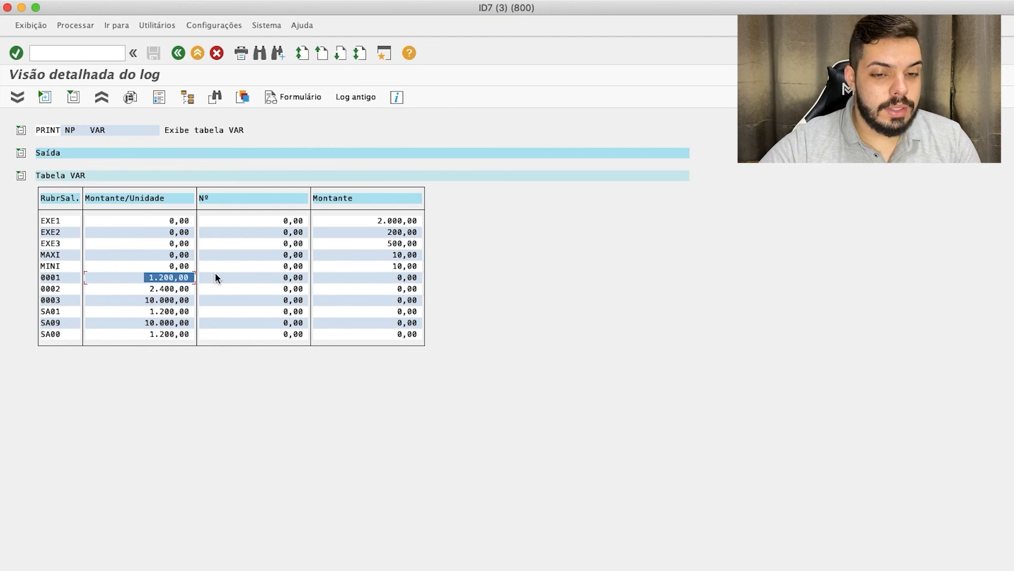
# Place the HR master data window beside the log and open the employee's Remuneração base list.
pyautogui.moveTo(1013, 296); pyautogui.dragTo(449, 253)
pyautogui.click(606, 254)
pyautogui.moveTo(5, 224); pyautogui.dragTo(450, 246)
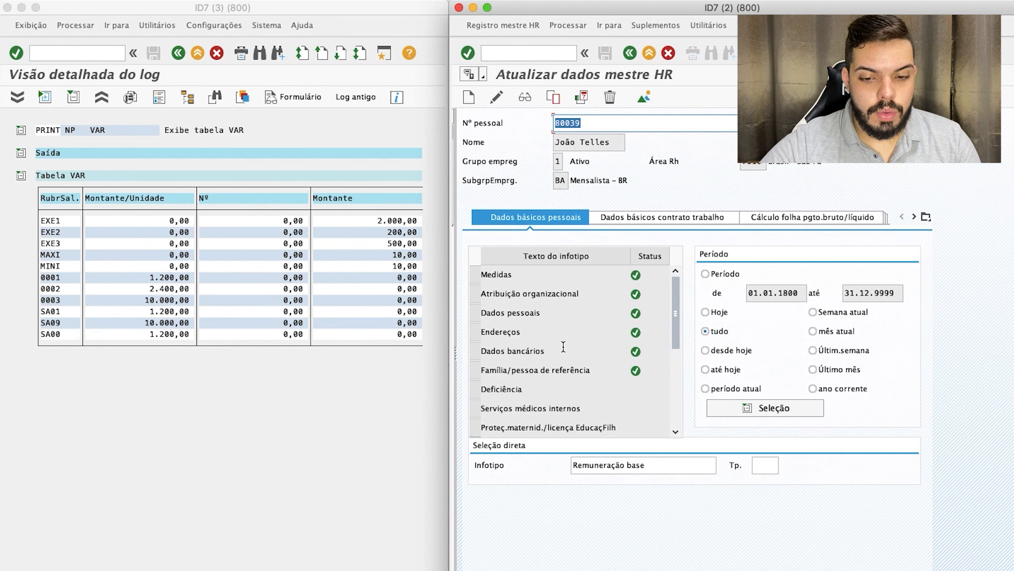
pyautogui.click(645, 96)
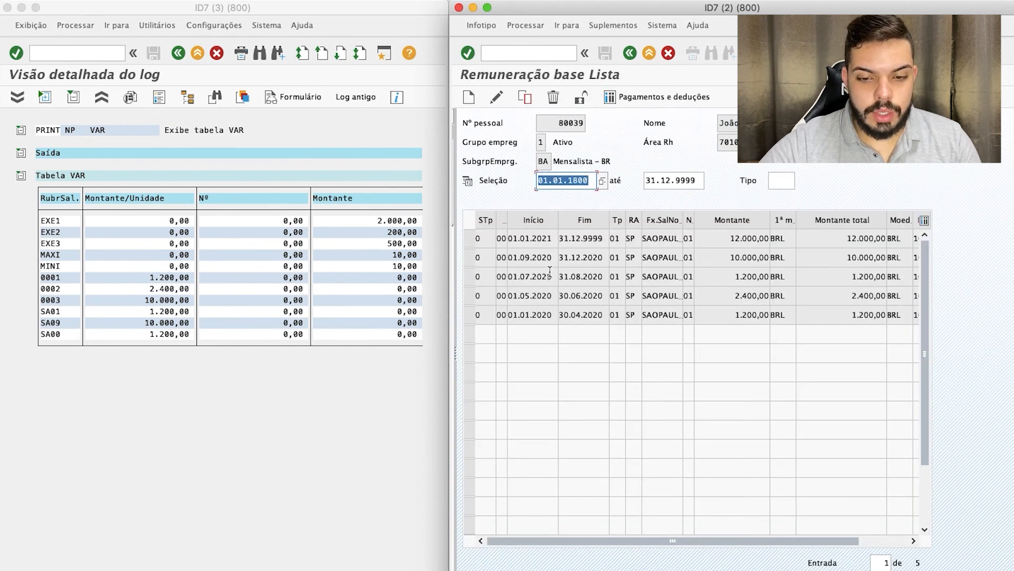
# Compare the base salaries for the periods starting 01.05.2020, 01.07.2020 and 01.09.2020 with the variables in table VAR.
pyautogui.click(531, 292)
pyautogui.click(592, 298)
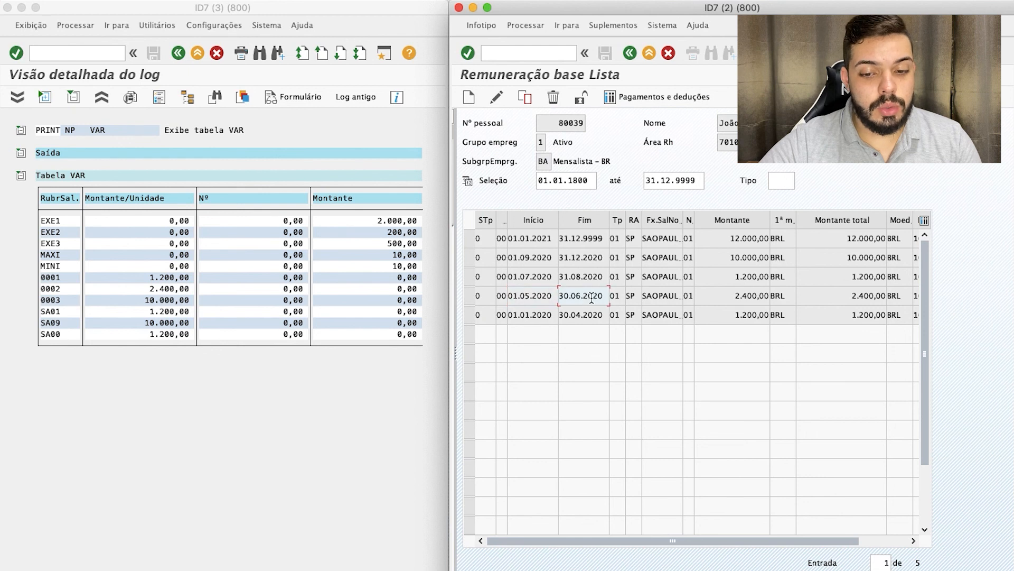
pyautogui.click(730, 294)
pyautogui.moveTo(730, 295); pyautogui.dragTo(768, 294)
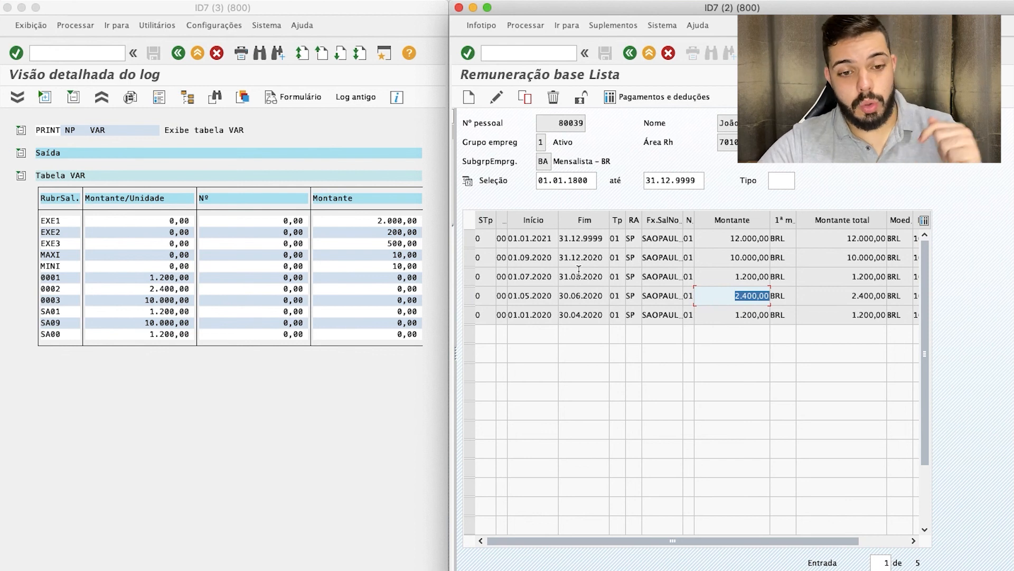
pyautogui.moveTo(761, 277); pyautogui.dragTo(673, 280)
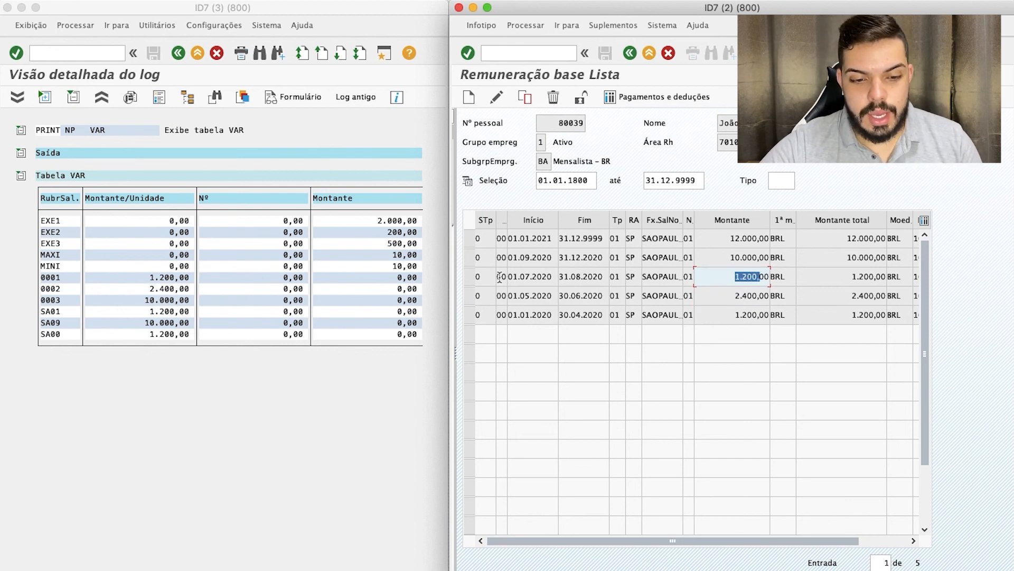
pyautogui.moveTo(149, 277); pyautogui.dragTo(188, 278)
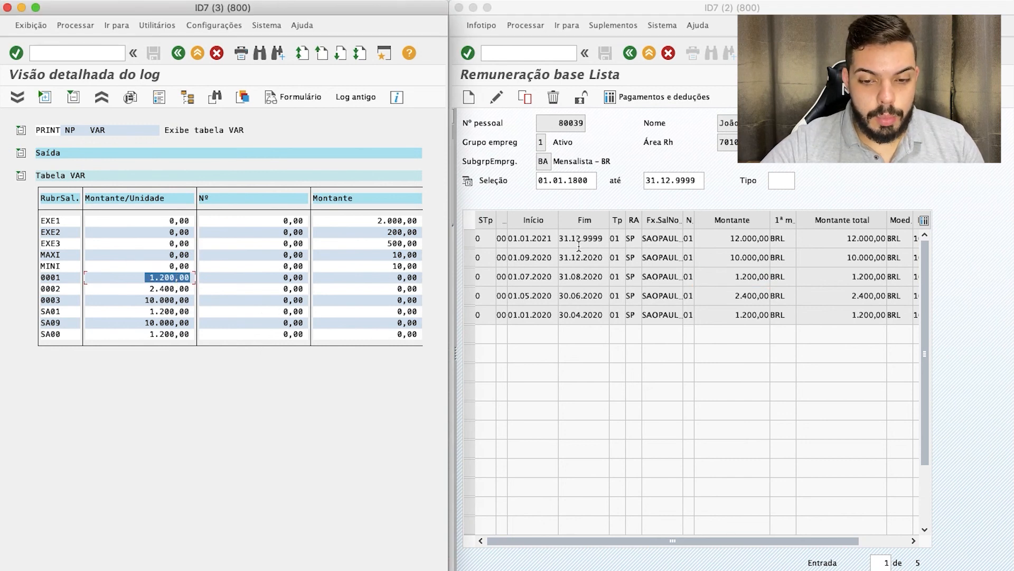
pyautogui.click(745, 256)
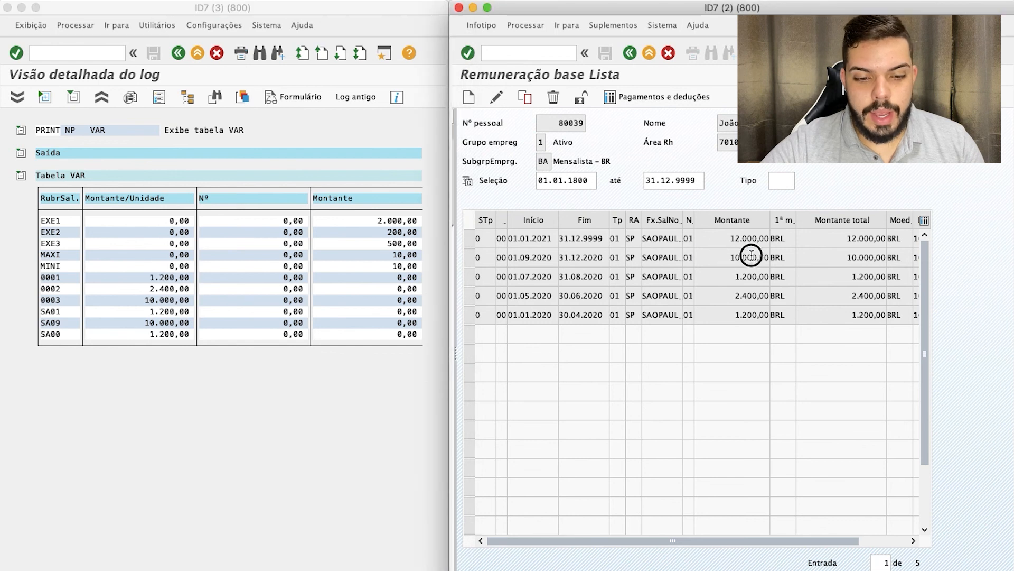
pyautogui.moveTo(128, 301); pyautogui.dragTo(178, 299)
# Return to the log tree and reopen the definition of rule ZJ17 through the JT - BRSAM processing entry.
pyautogui.press('F3')
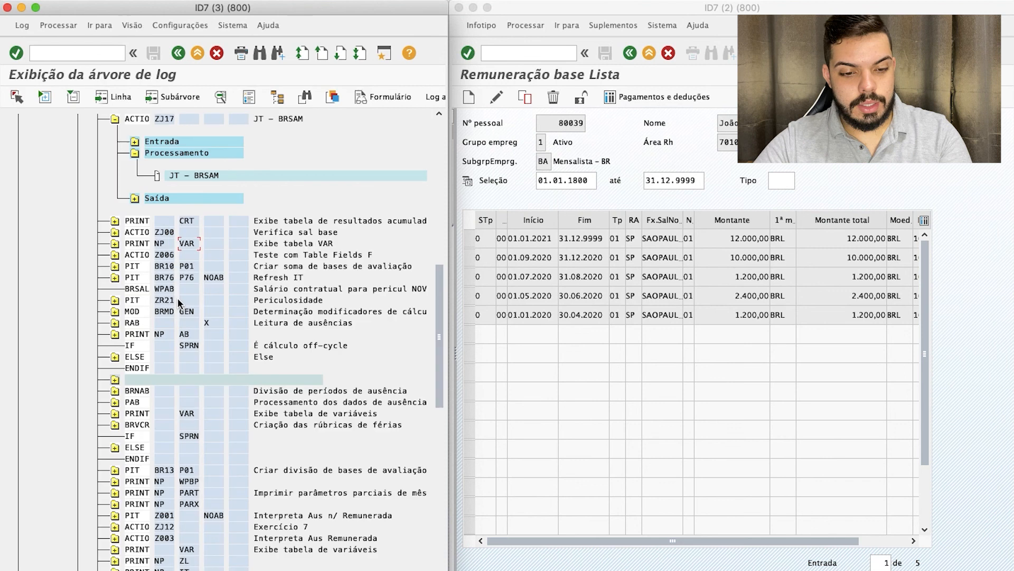
pyautogui.doubleClick(182, 176)
pyautogui.doubleClick(148, 131)
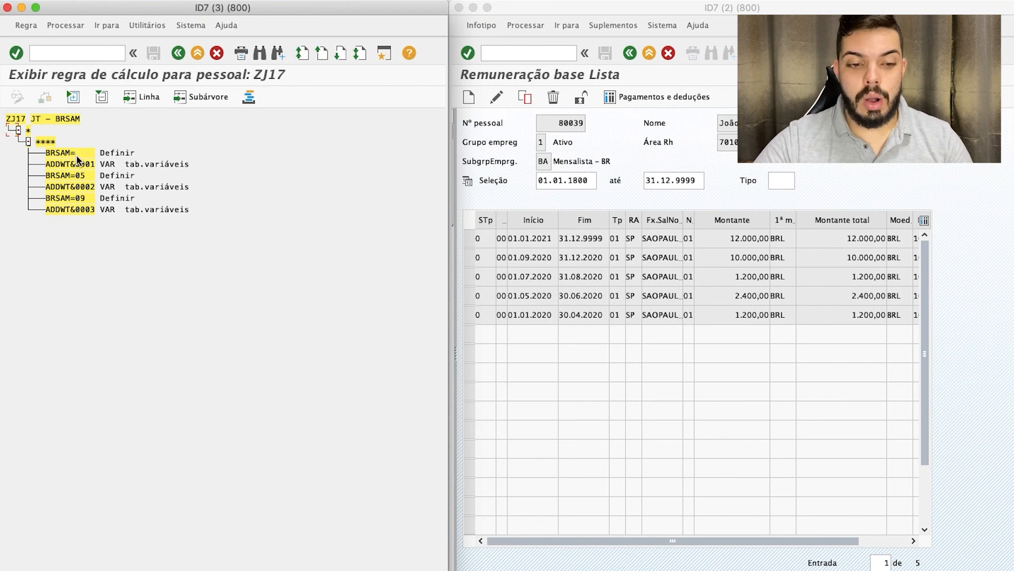
# Match the BRSAM and ADDWT lines of rule ZJ17 against the base salaries for the periods starting 01.07.2020 and 01.05.2020.
pyautogui.doubleClick(84, 164)
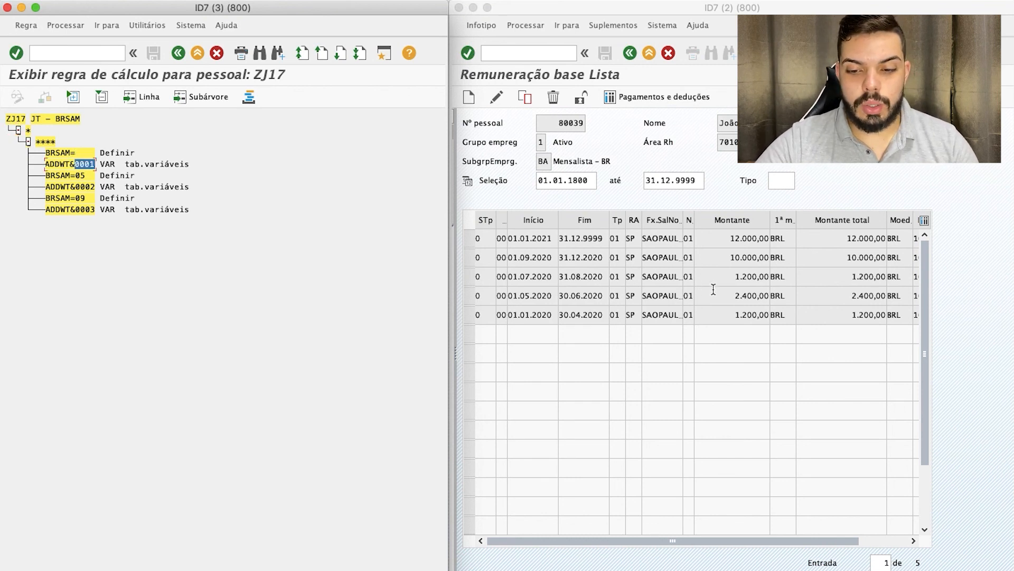
pyautogui.doubleClick(750, 277)
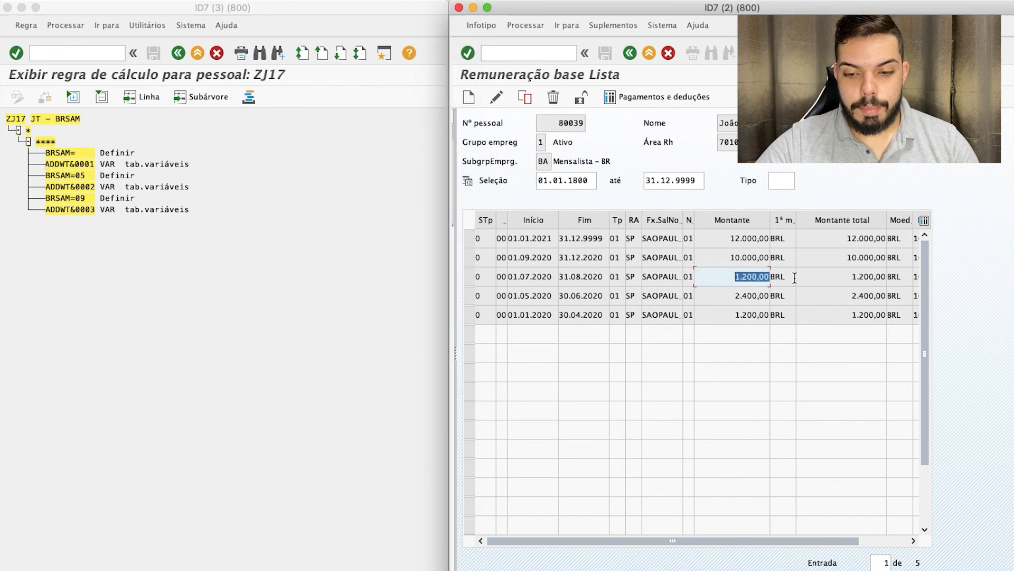
pyautogui.doubleClick(78, 188)
pyautogui.moveTo(79, 176); pyautogui.dragTo(96, 176)
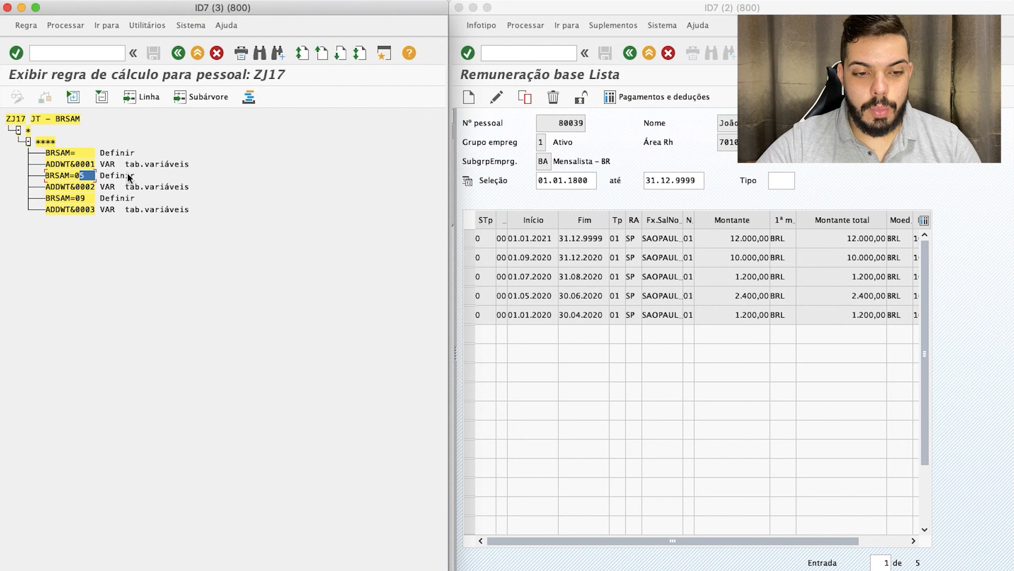
pyautogui.doubleClick(750, 295)
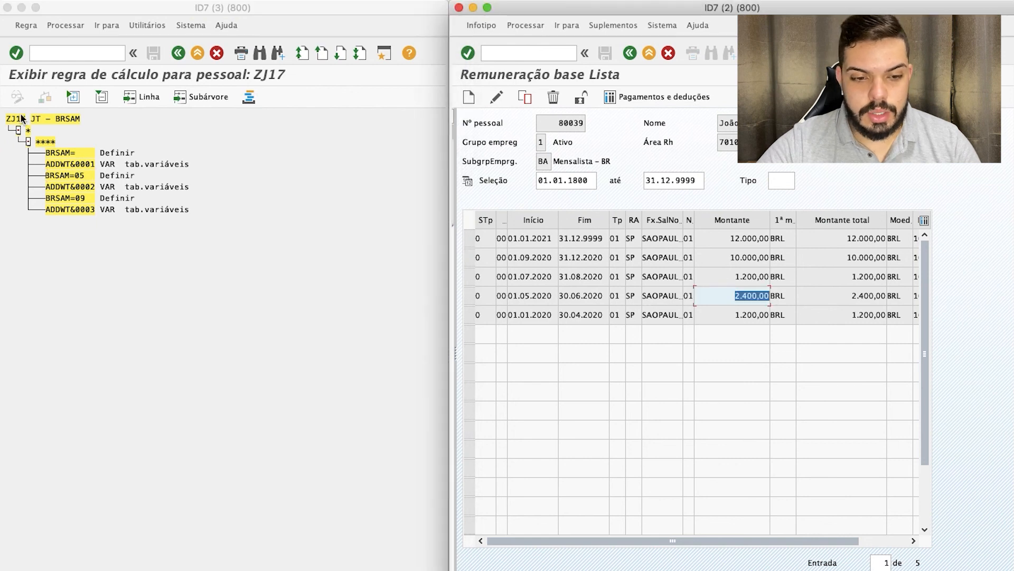
pyautogui.click(71, 200)
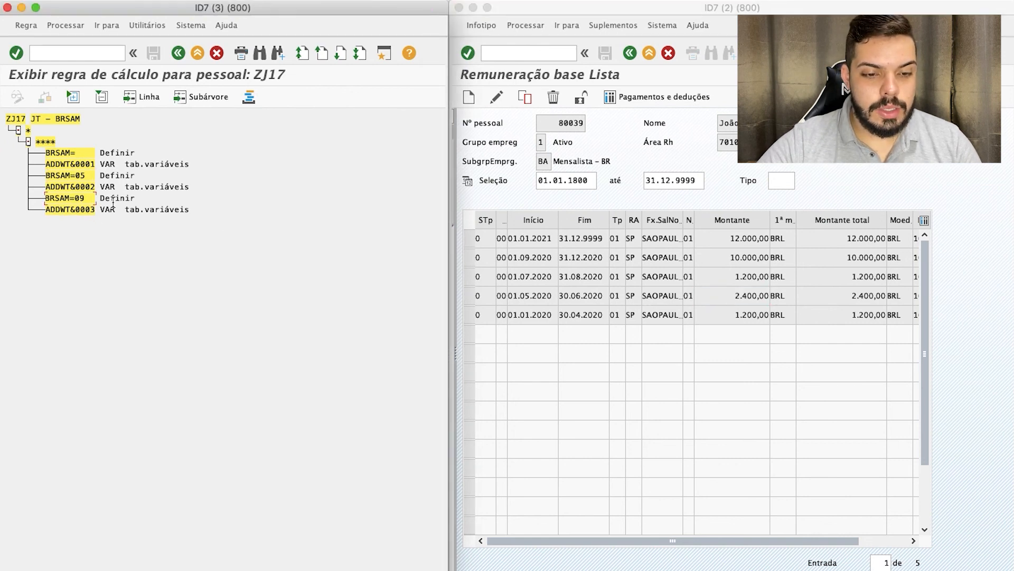
pyautogui.click(290, 247)
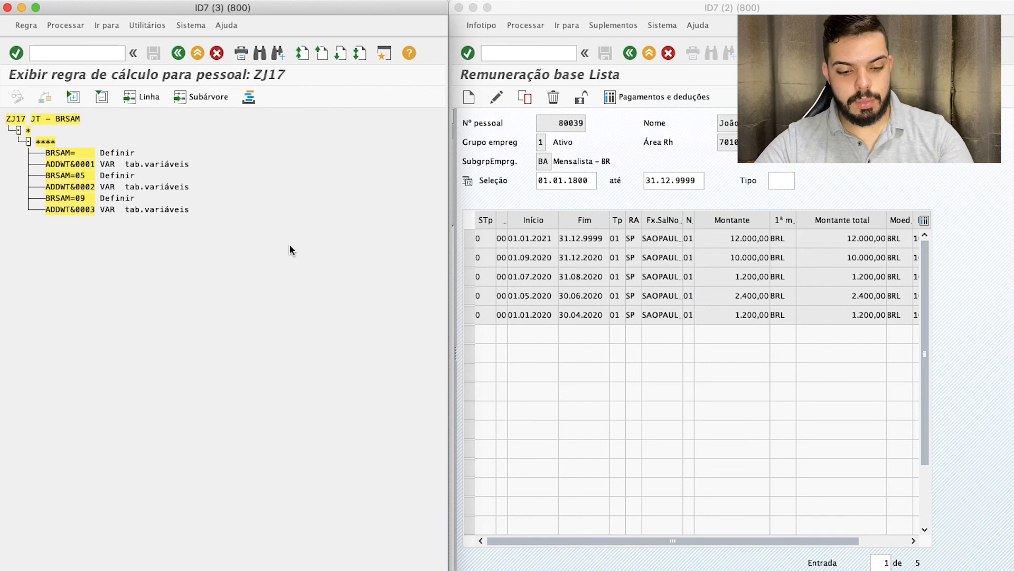
# Return to the log tree, reopen the PRINT NP VAR entry and check the amounts of variables 0003, 0002 and 0001.
pyautogui.press('F3')
pyautogui.hotkey('ctrl', '/')
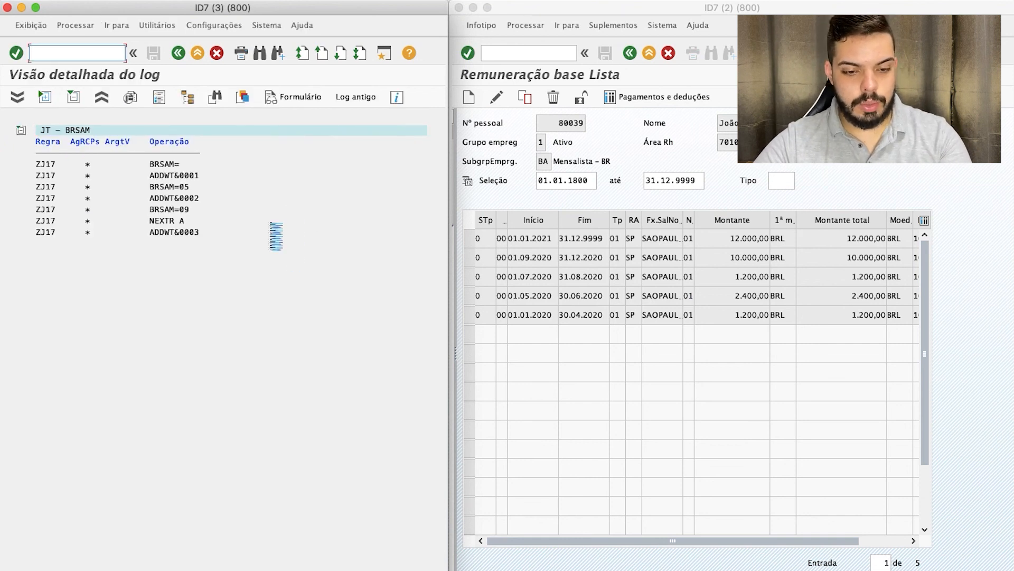
pyautogui.press('F3')
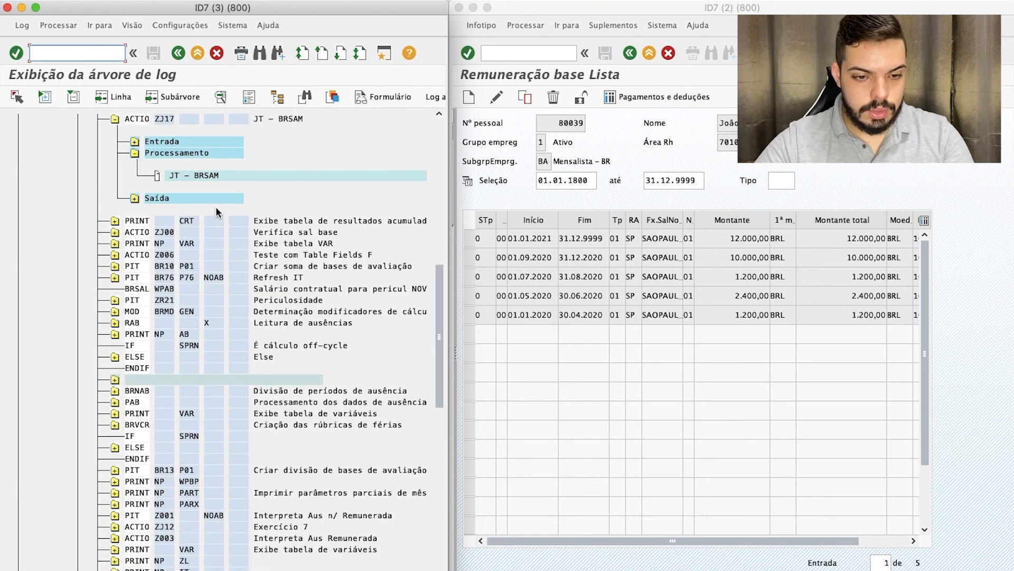
pyautogui.doubleClick(197, 243)
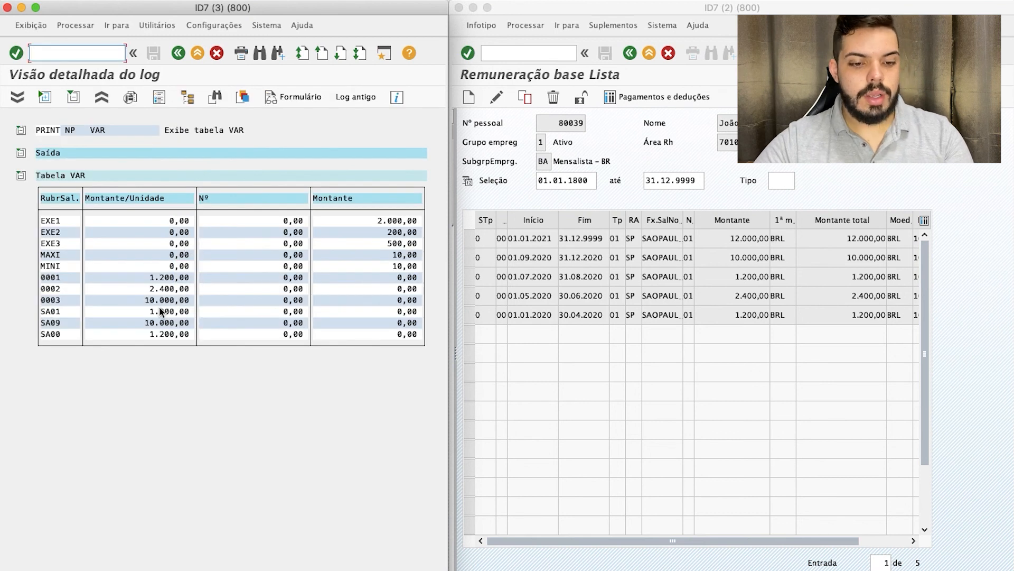
pyautogui.click(148, 299)
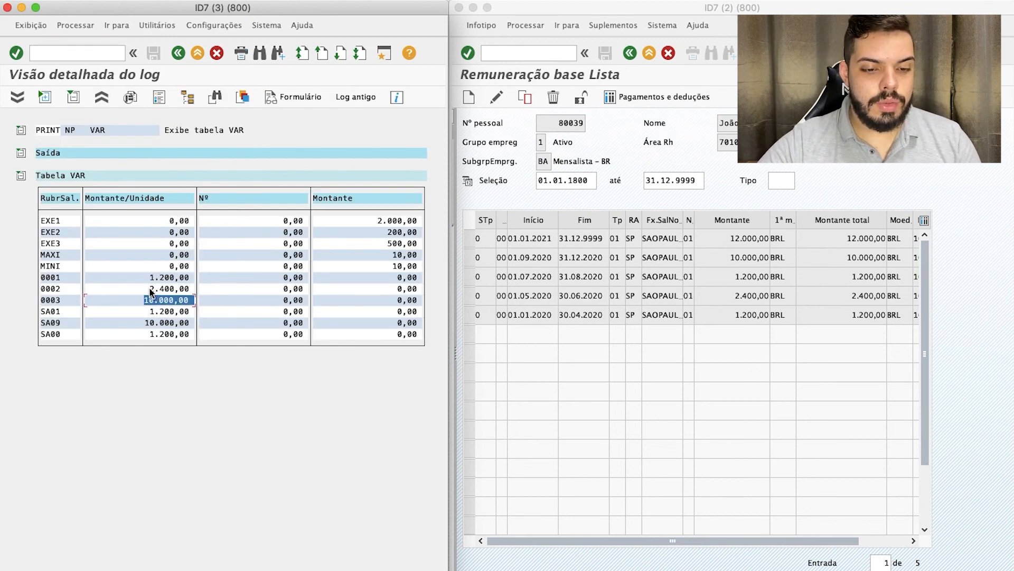
pyautogui.click(151, 289)
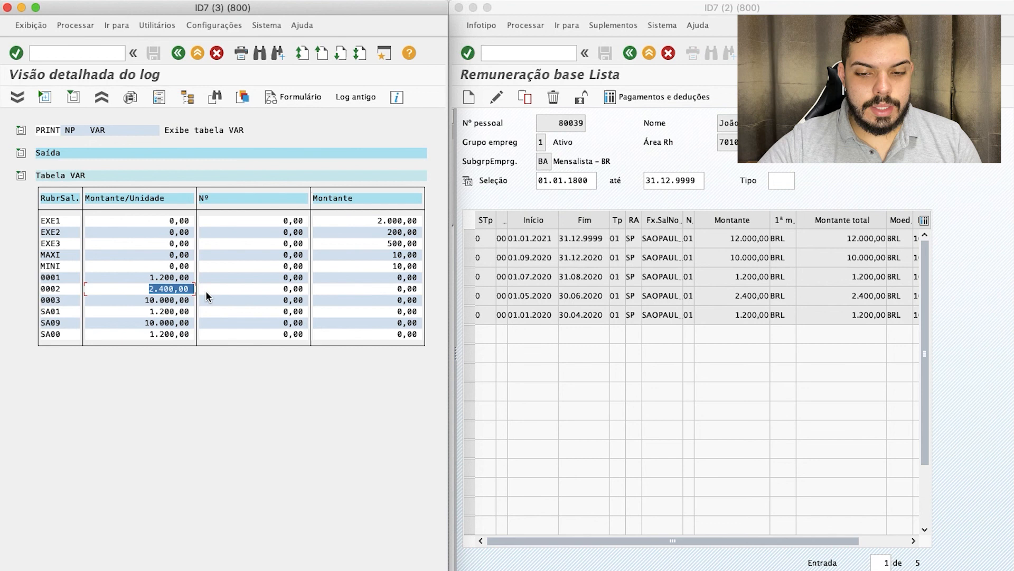
pyautogui.click(152, 279)
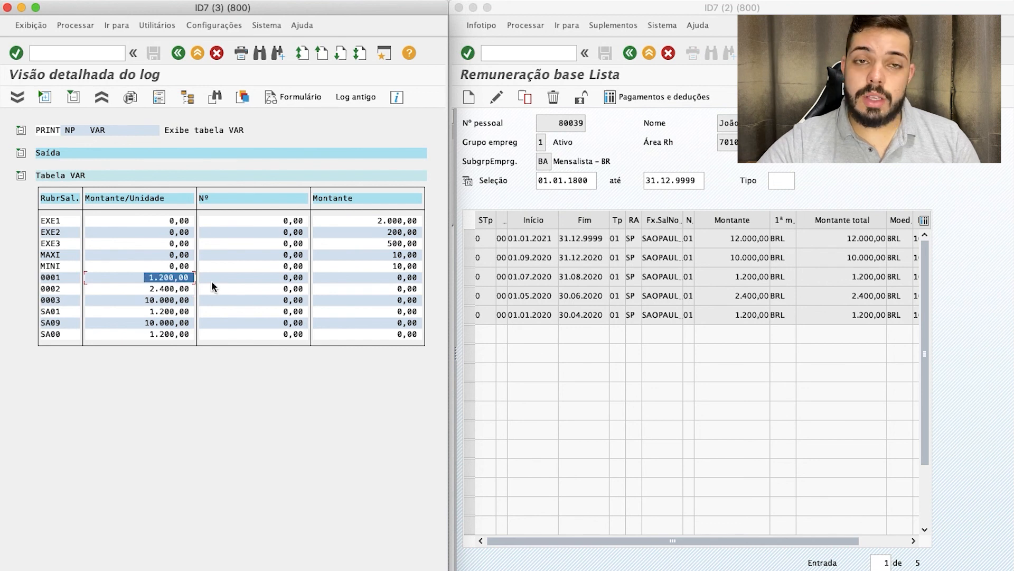